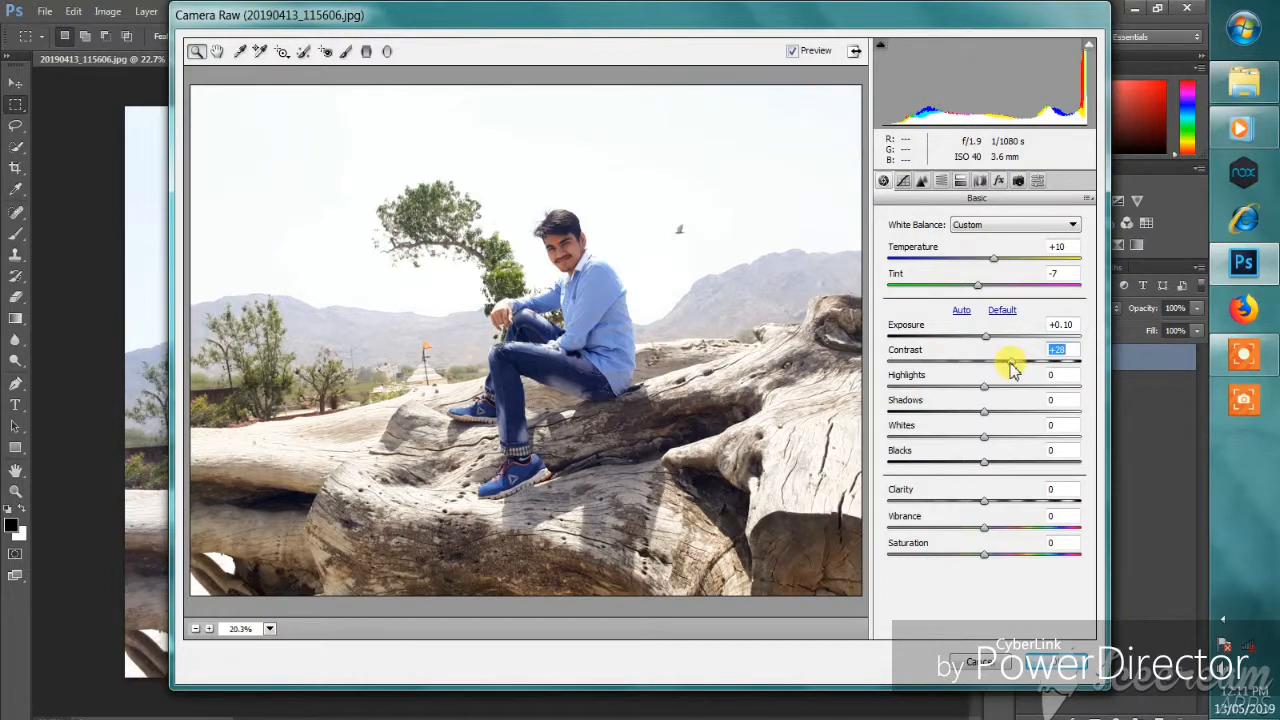
Set Highlights to -57, Shadows to +25, Whites to -58, Blacks to -40, Clarity to +9 and Vibrance to +6.
left_click_drag(986, 384, 996, 534)
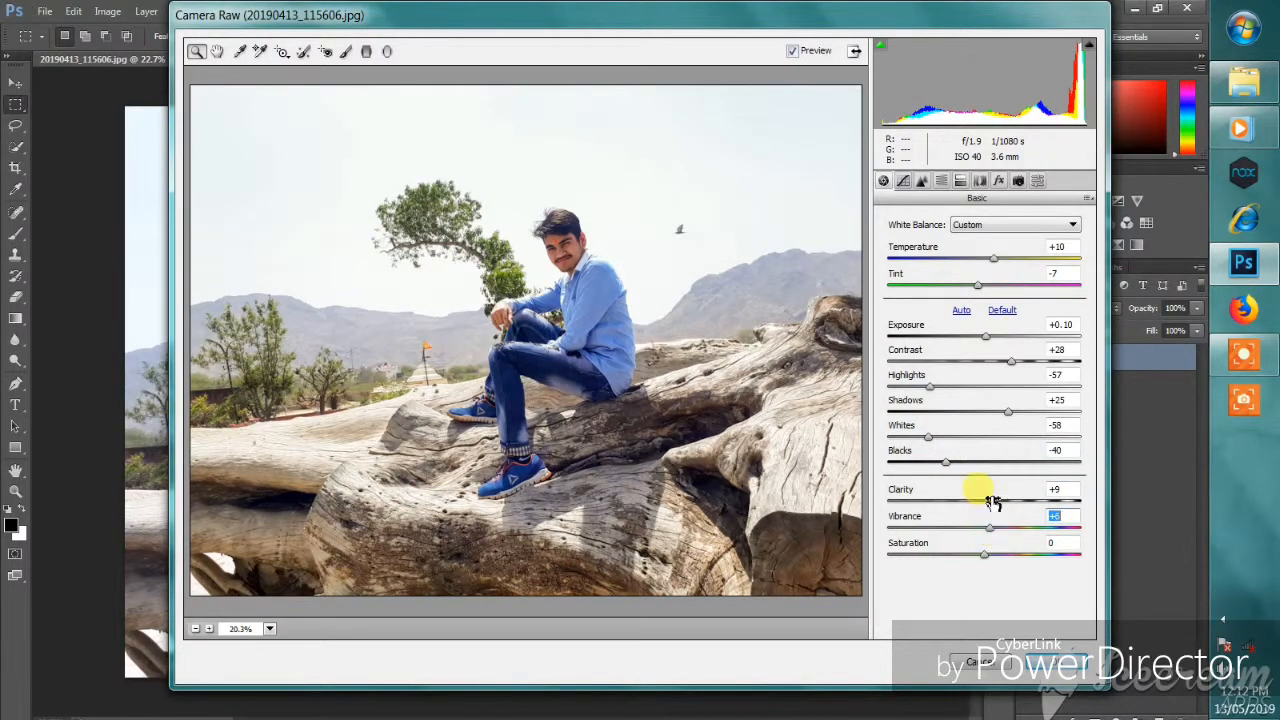
Shift the HSL hues: Yellows to -83, Greens to -82, Aquas to -8, Blues to -23 and Purples to -43.
left_click(941, 181)
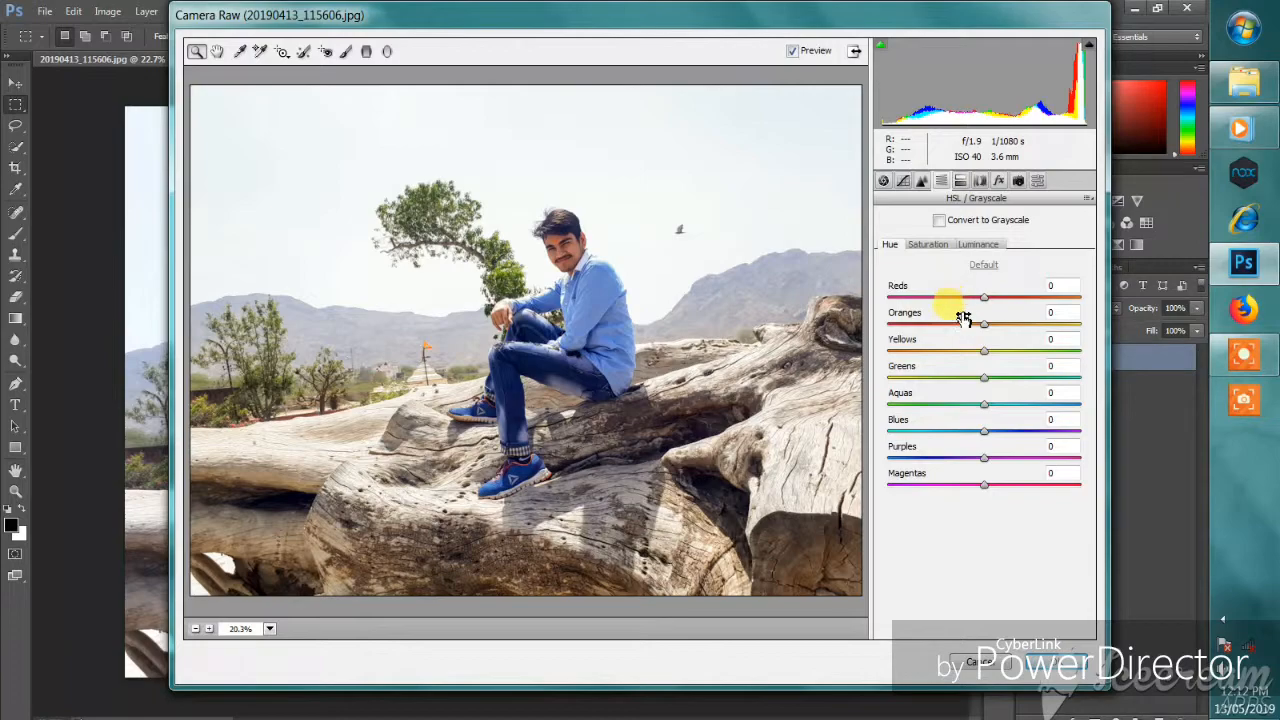
left_click_drag(982, 352, 906, 378)
left_click_drag(984, 378, 899, 373)
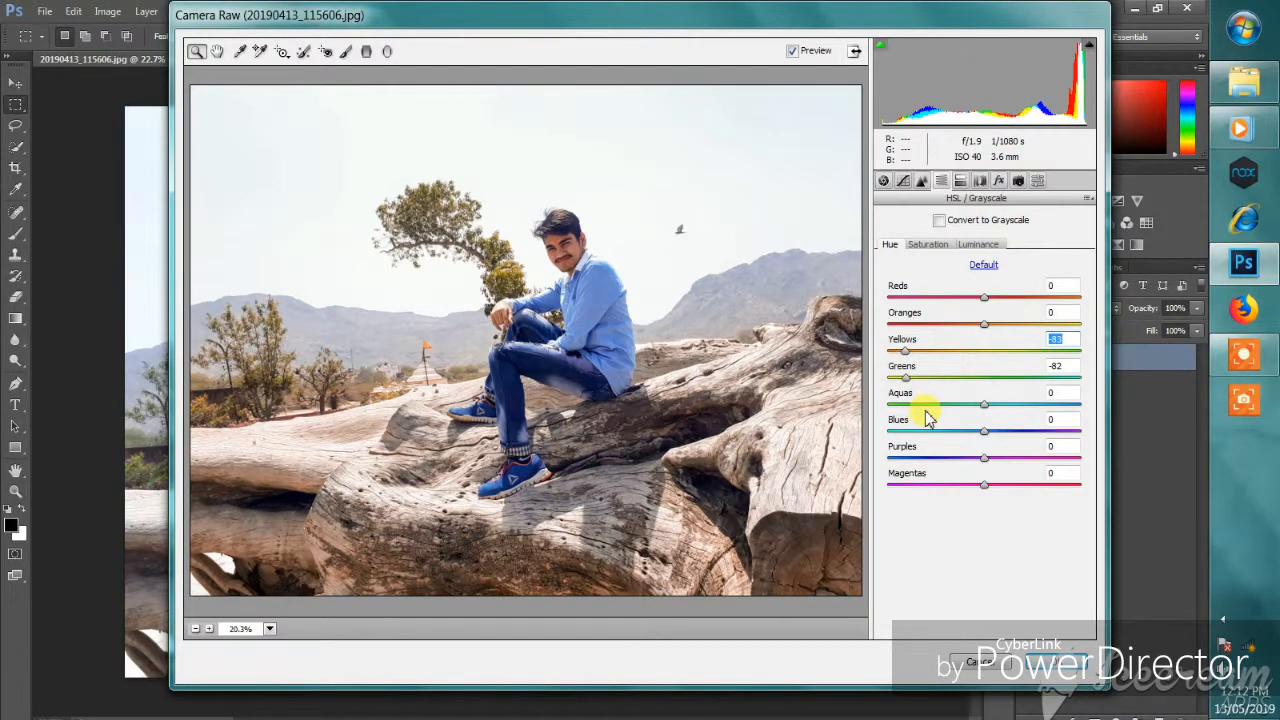
left_click_drag(975, 401, 943, 453)
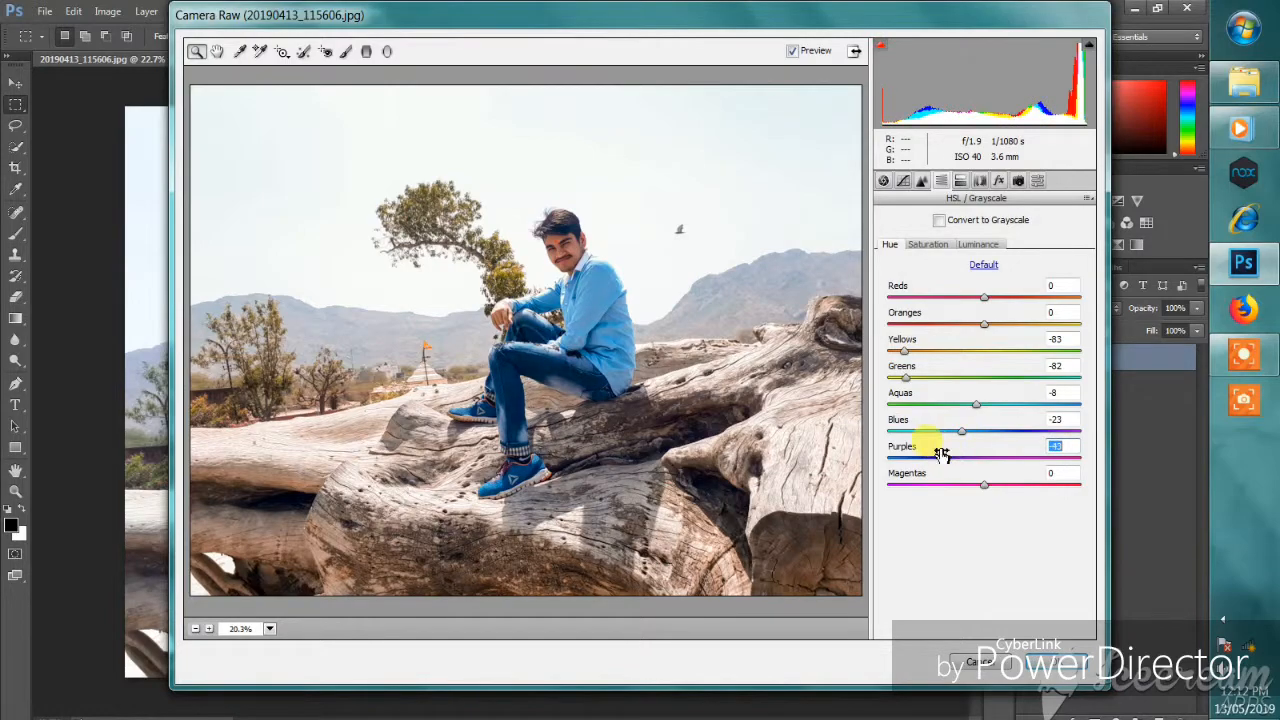
Set the HSL saturation of Yellows to -44, Aquas to -4 and Blues to +24.
left_click(924, 244)
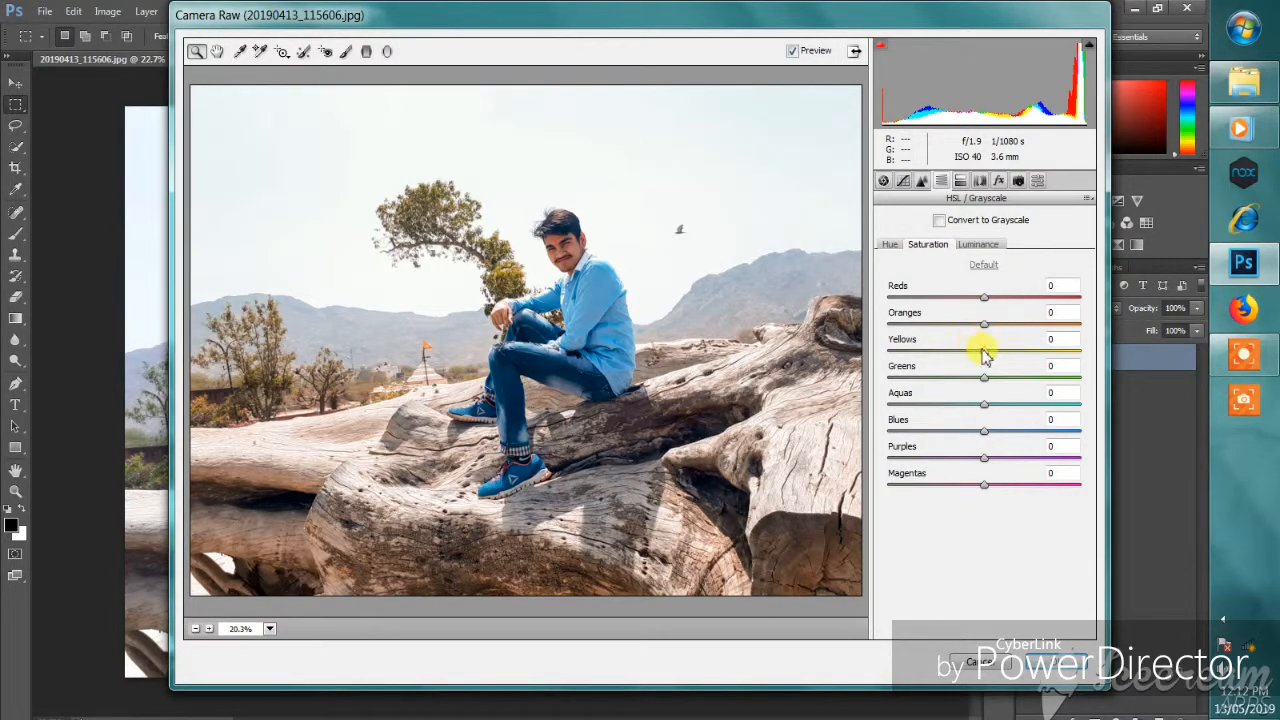
left_click_drag(983, 352, 938, 352)
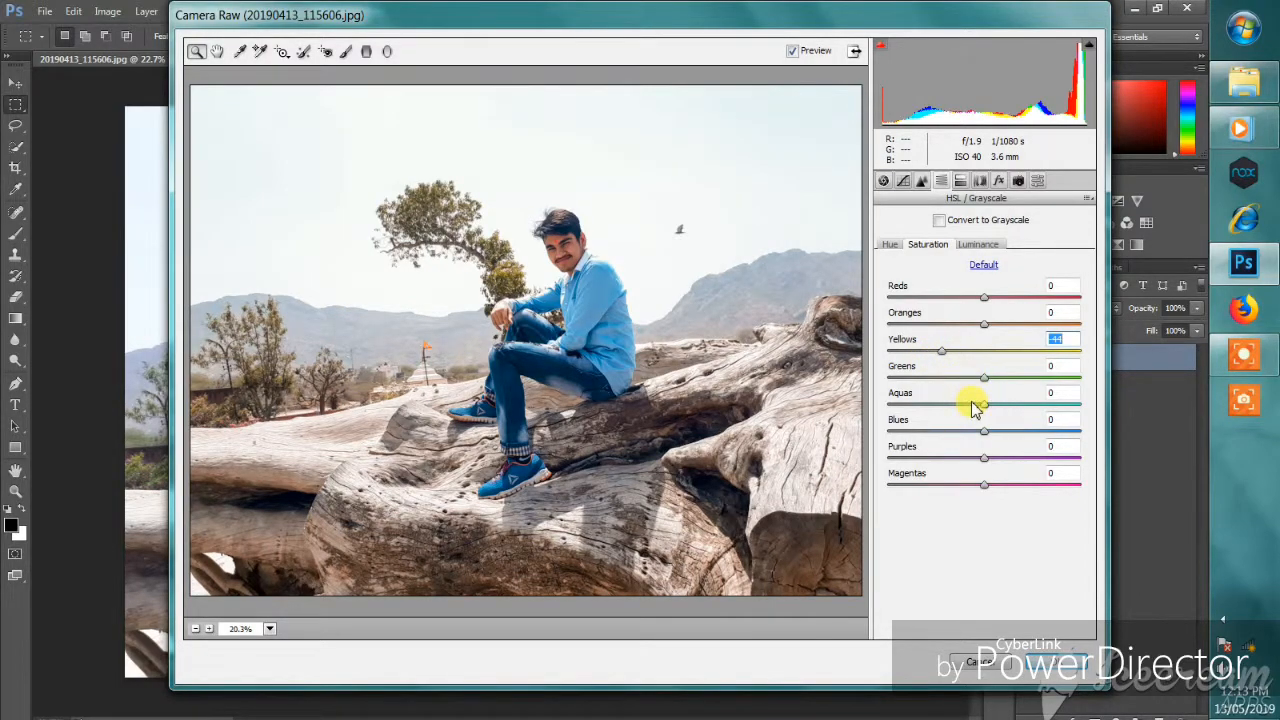
left_click_drag(986, 412, 1001, 447)
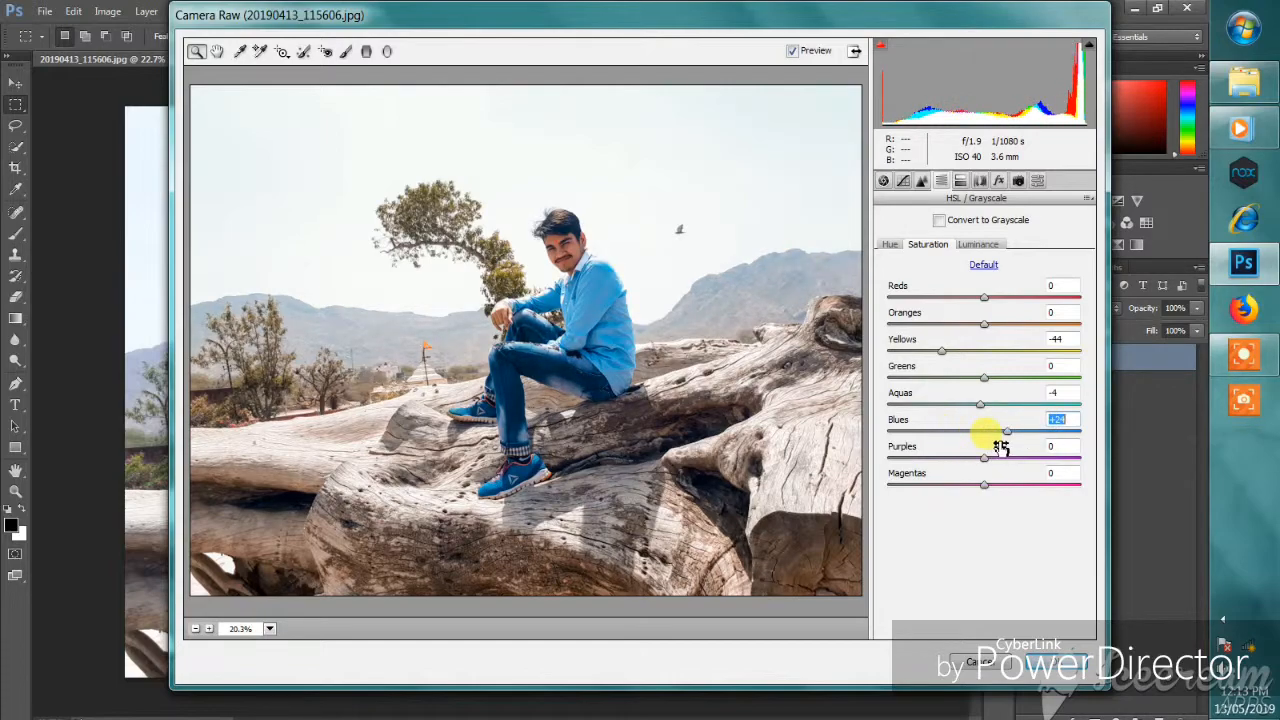
Set the HSL luminance of Oranges to +37, Yellows to +5 and Greens to +30.
left_click(978, 244)
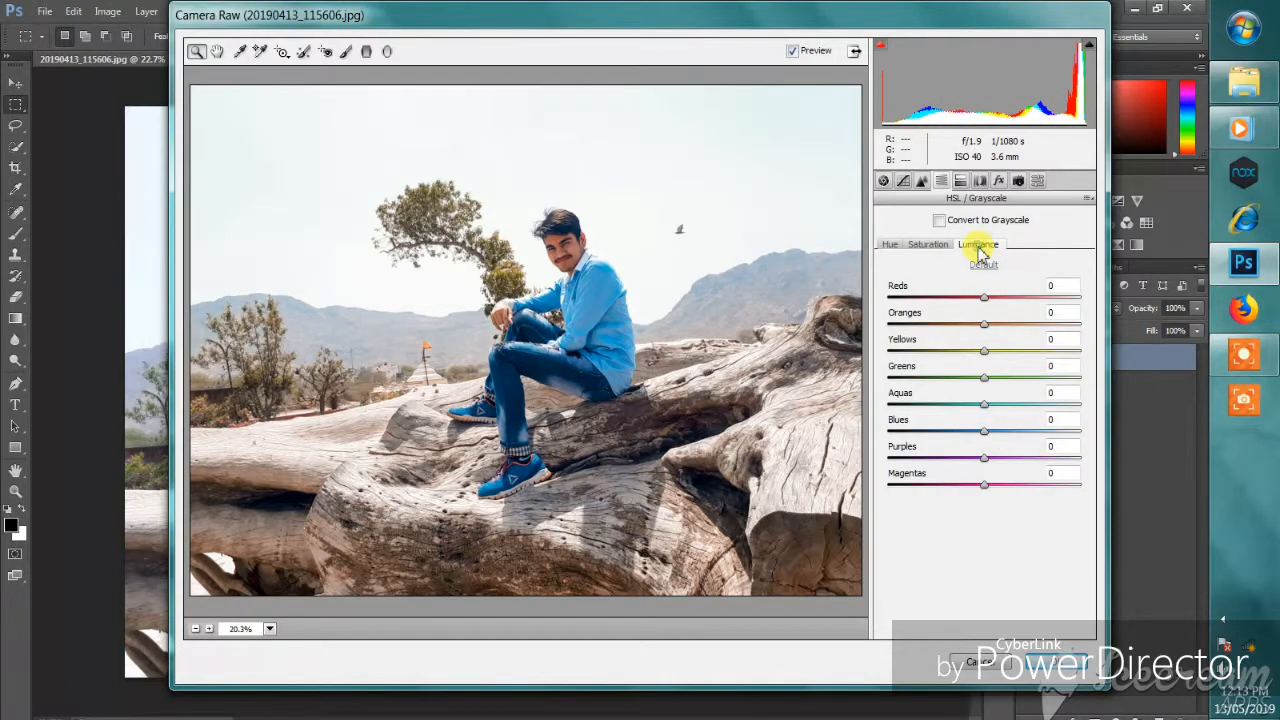
left_click_drag(982, 321, 1015, 348)
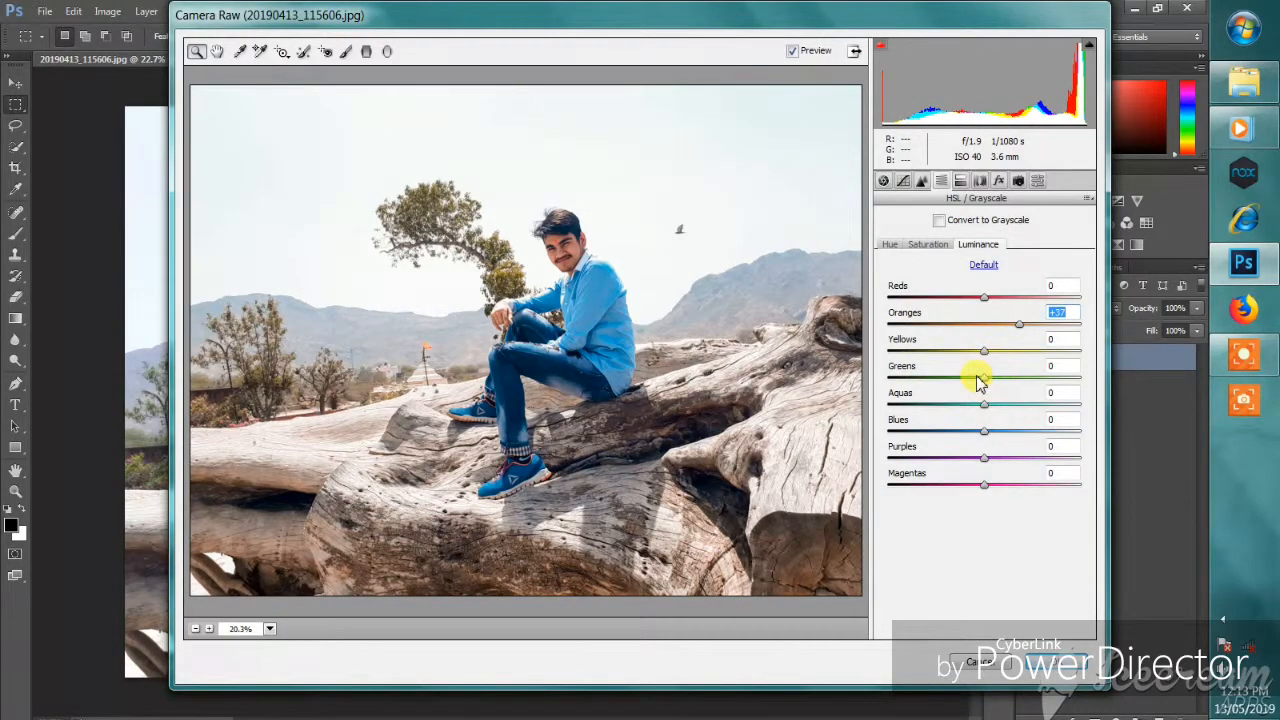
left_click_drag(977, 380, 998, 365)
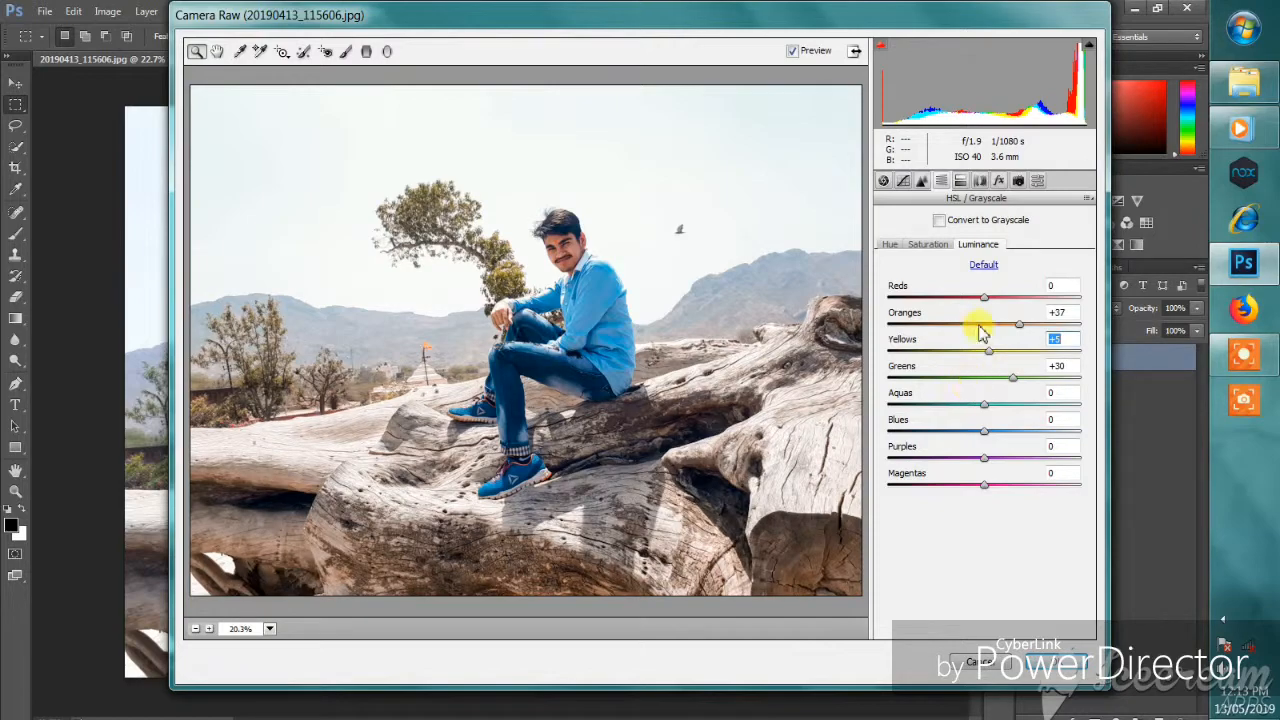
Add a post-crop vignette with Amount -58, Midpoint 55, Roundness +24, Feather 65 and slightly raised Highlights, and apply the Camera Raw edits.
left_click(1012, 180)
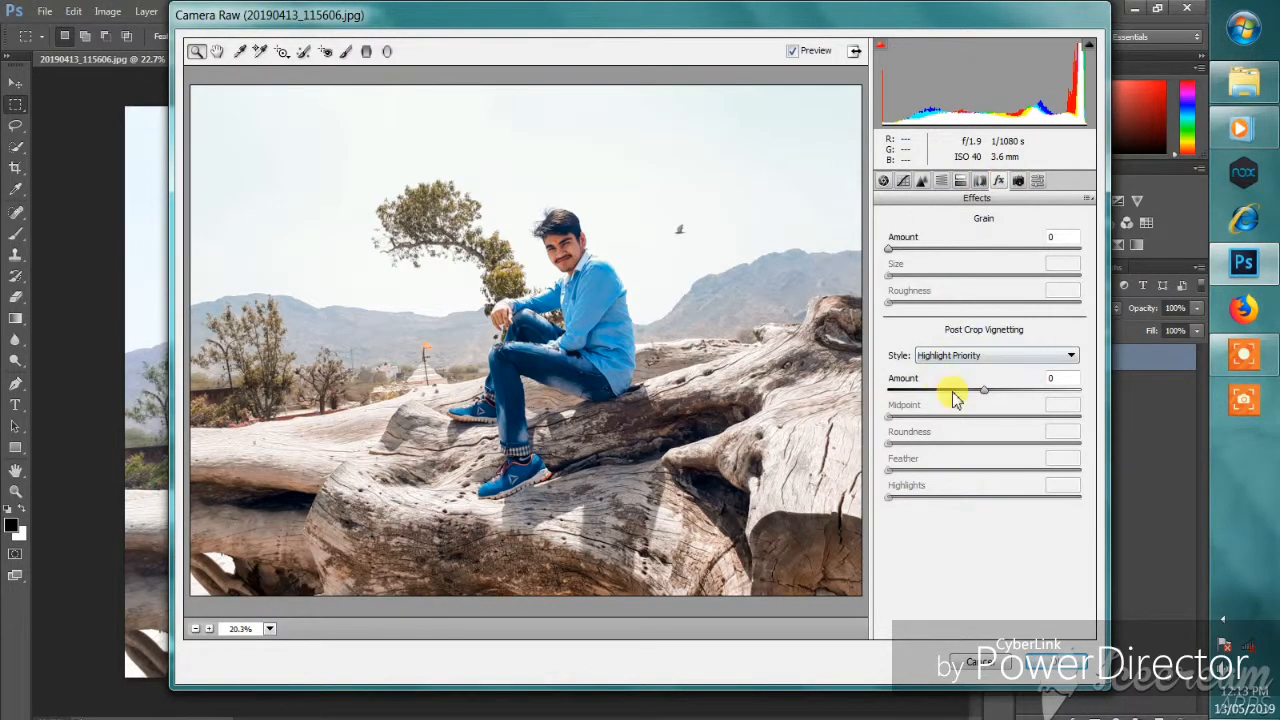
left_click(953, 392)
left_click_drag(953, 395, 1008, 464)
left_click(890, 497)
mouse_move(905, 500)
left_mouse_down()
mouse_move(1057, 497)
mouse_move(863, 486)
mouse_move(900, 496)
left_mouse_up()
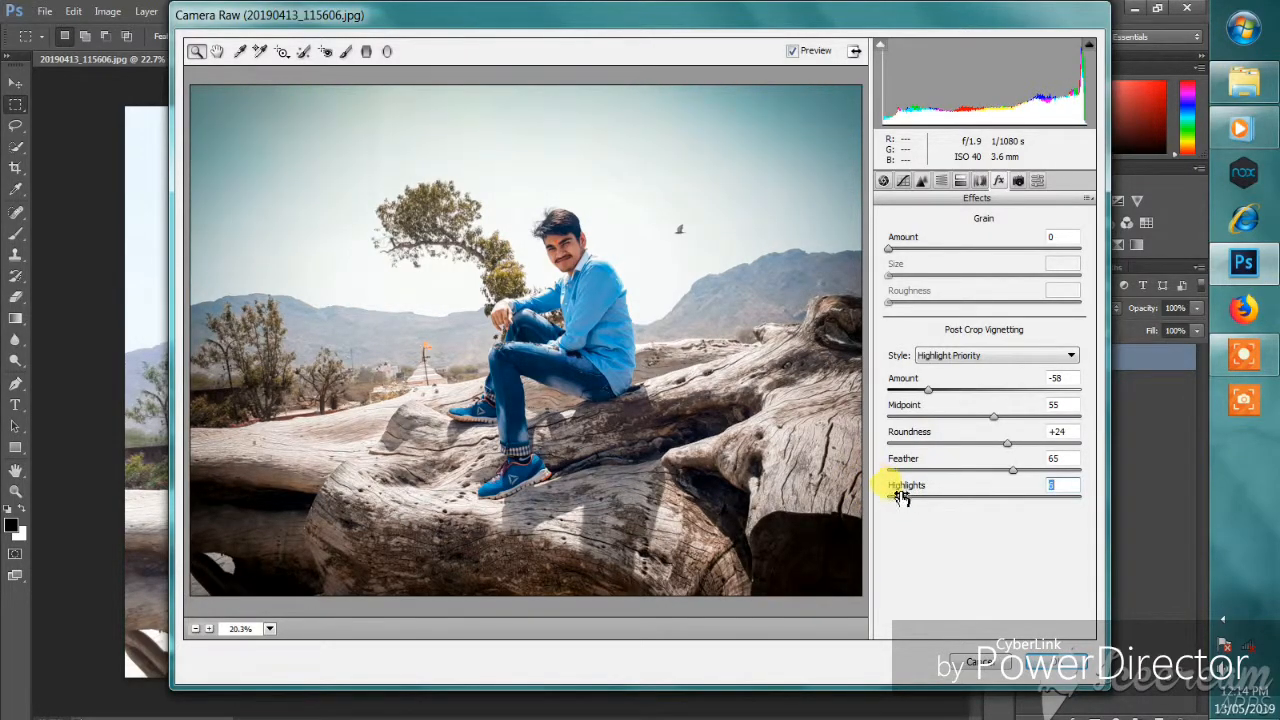
left_click(1058, 660)
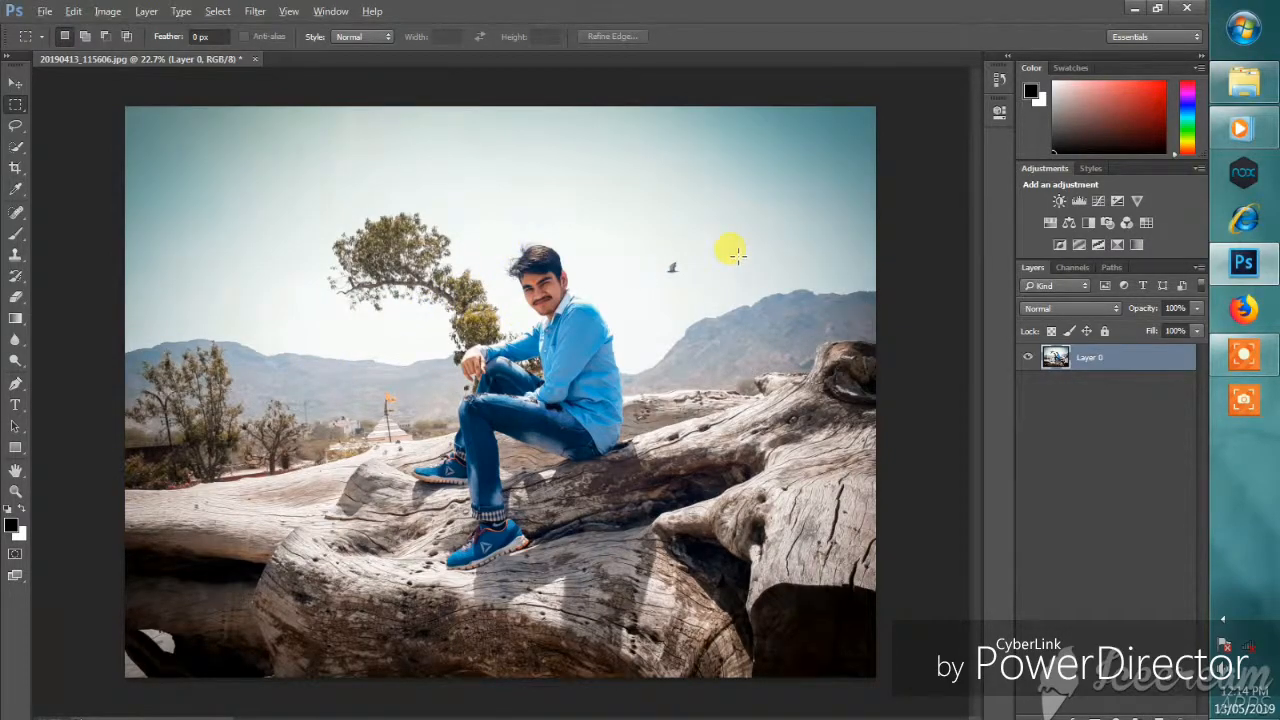
Remove the flying bird from the sky with the Patch tool, using clean sky nearby, and clear the selection.
scroll(729, 251, "up", 2)
scroll(643, 232, "up", 7)
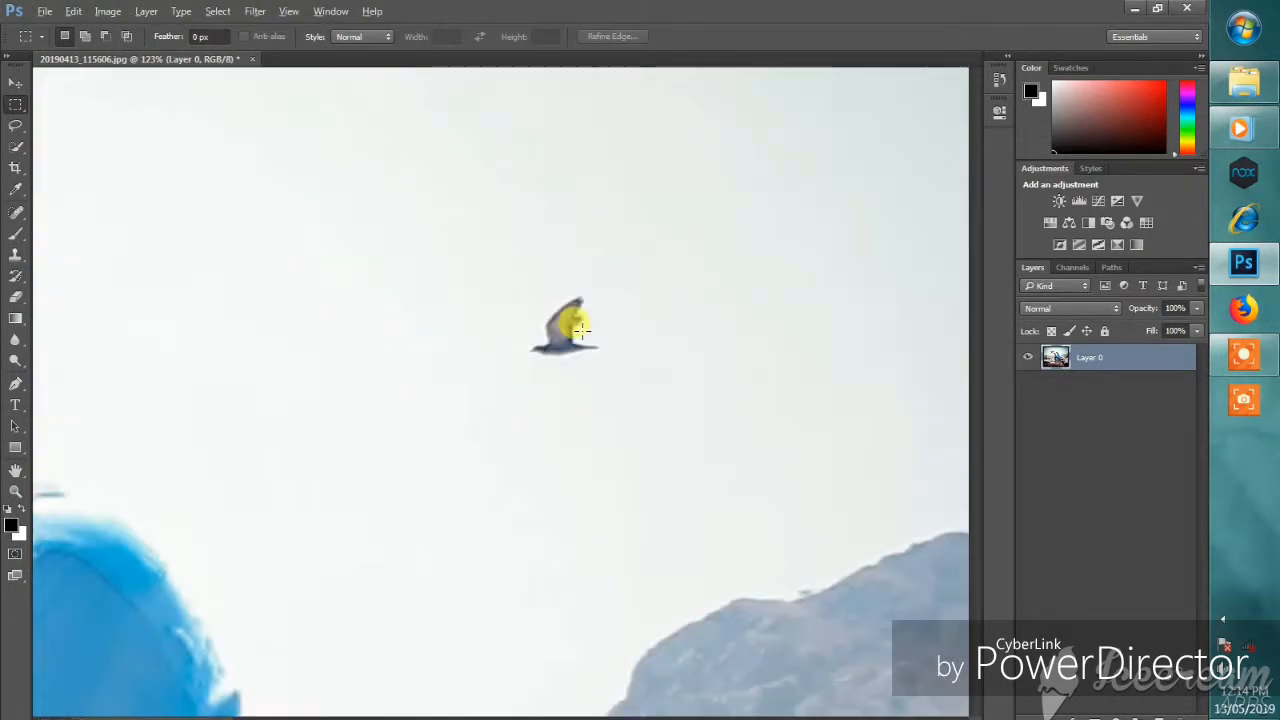
left_click(18, 233)
left_click(14, 212)
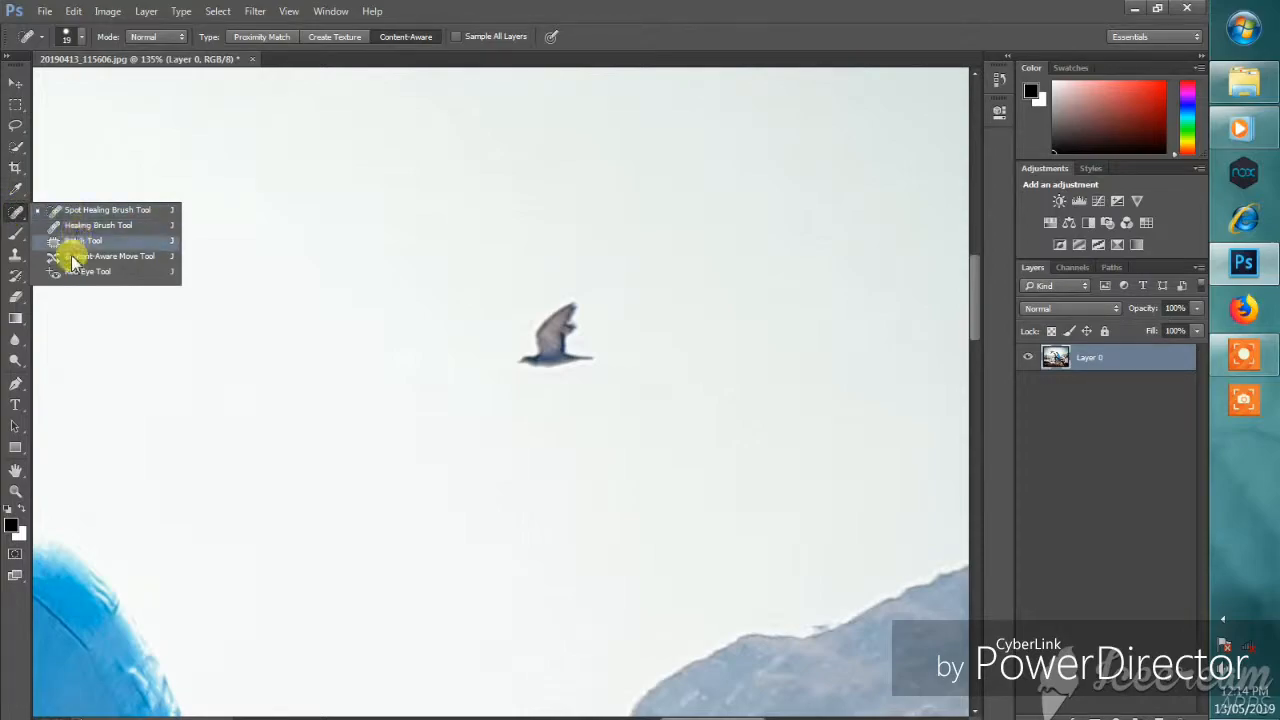
left_click(64, 241)
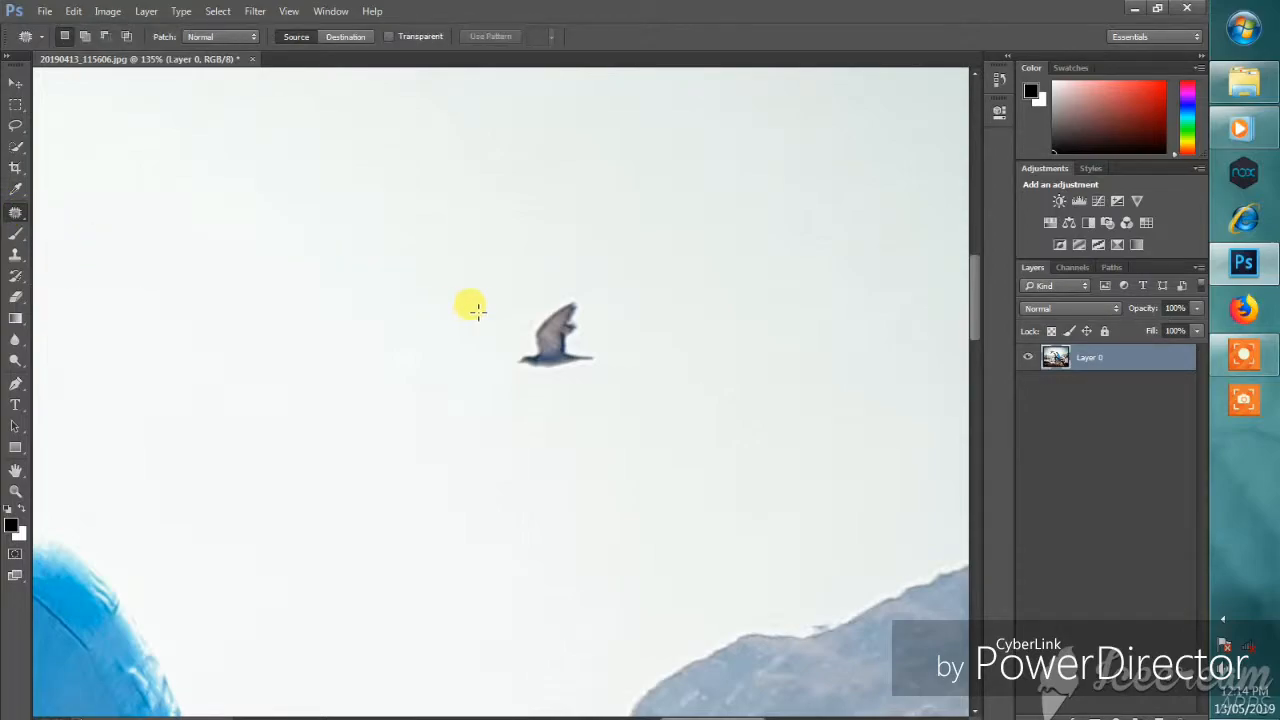
mouse_move(668, 298)
left_mouse_down()
mouse_move(491, 374)
mouse_move(497, 291)
mouse_move(499, 306)
left_mouse_up()
mouse_move(563, 357)
left_mouse_down()
mouse_move(457, 229)
mouse_move(330, 227)
mouse_move(323, 214)
left_mouse_up()
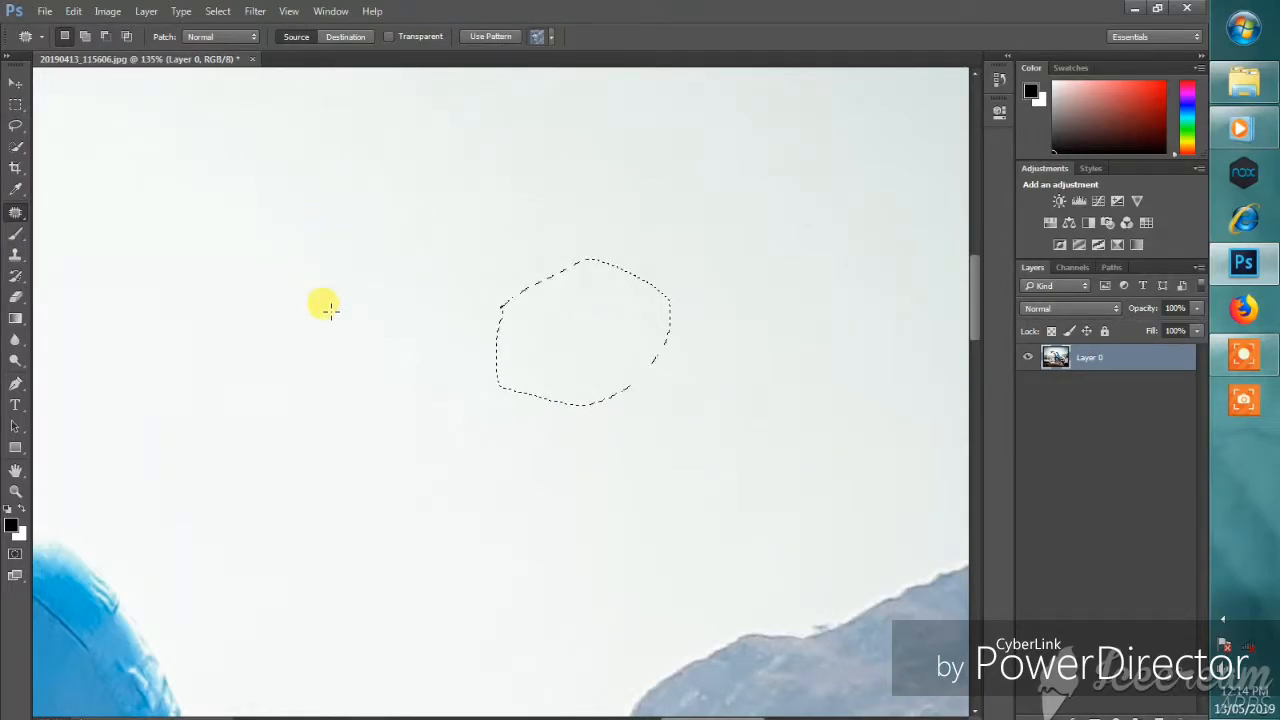
key("ctrl+d")
scroll(325, 306, "down", 3)
scroll(330, 311, "down", 5)
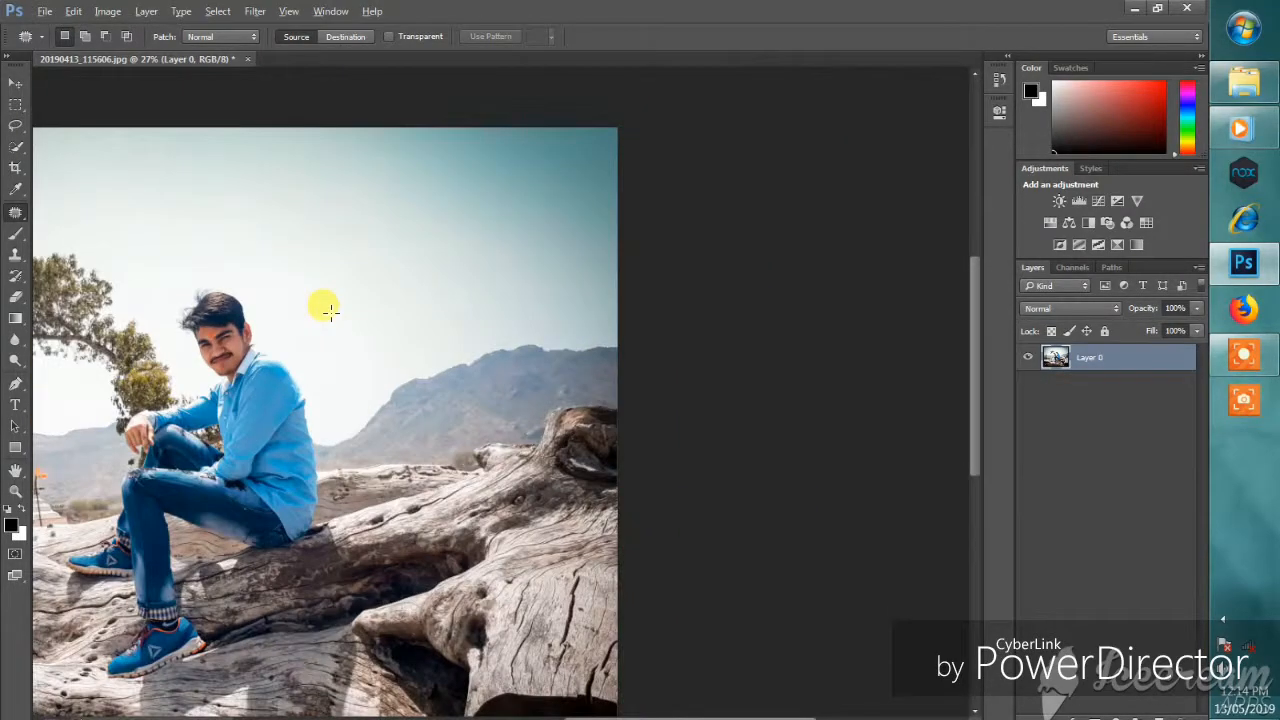
scroll(330, 311, "up", 1)
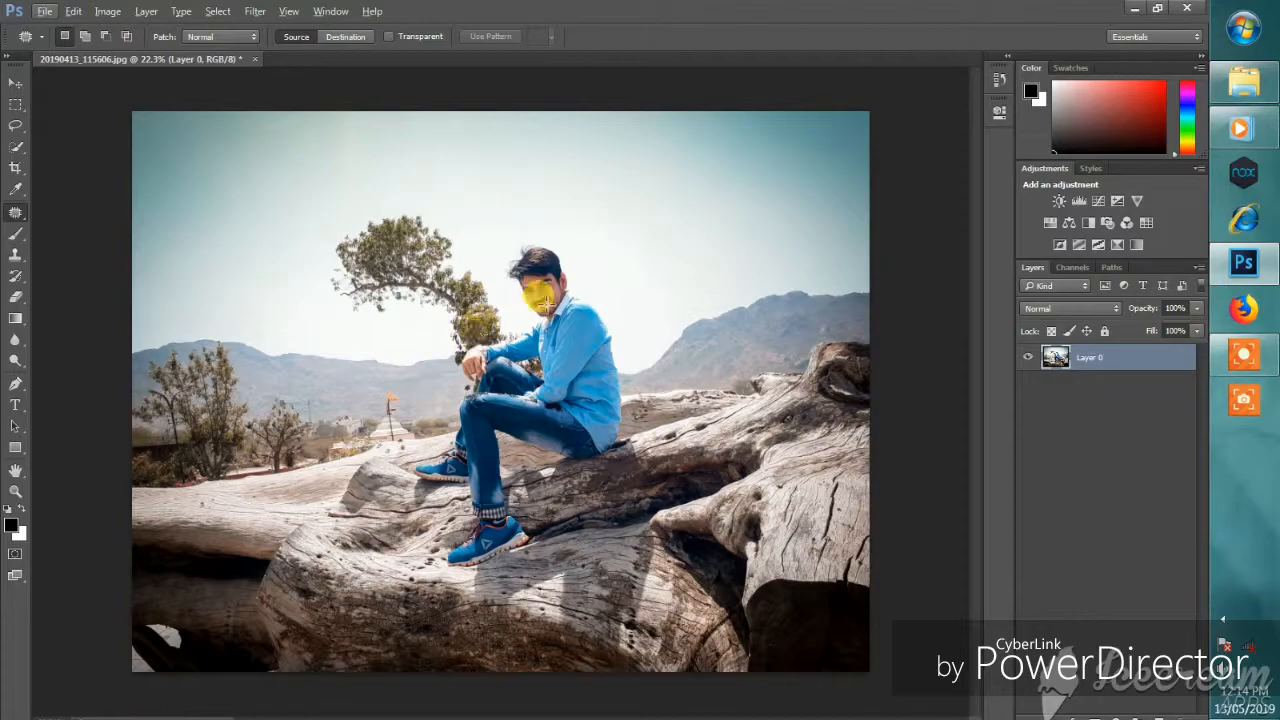
Patch the red mark on the man's forehead with nearby clean skin and clear the selection.
scroll(557, 287, "up", 1)
scroll(557, 287, "up", 5)
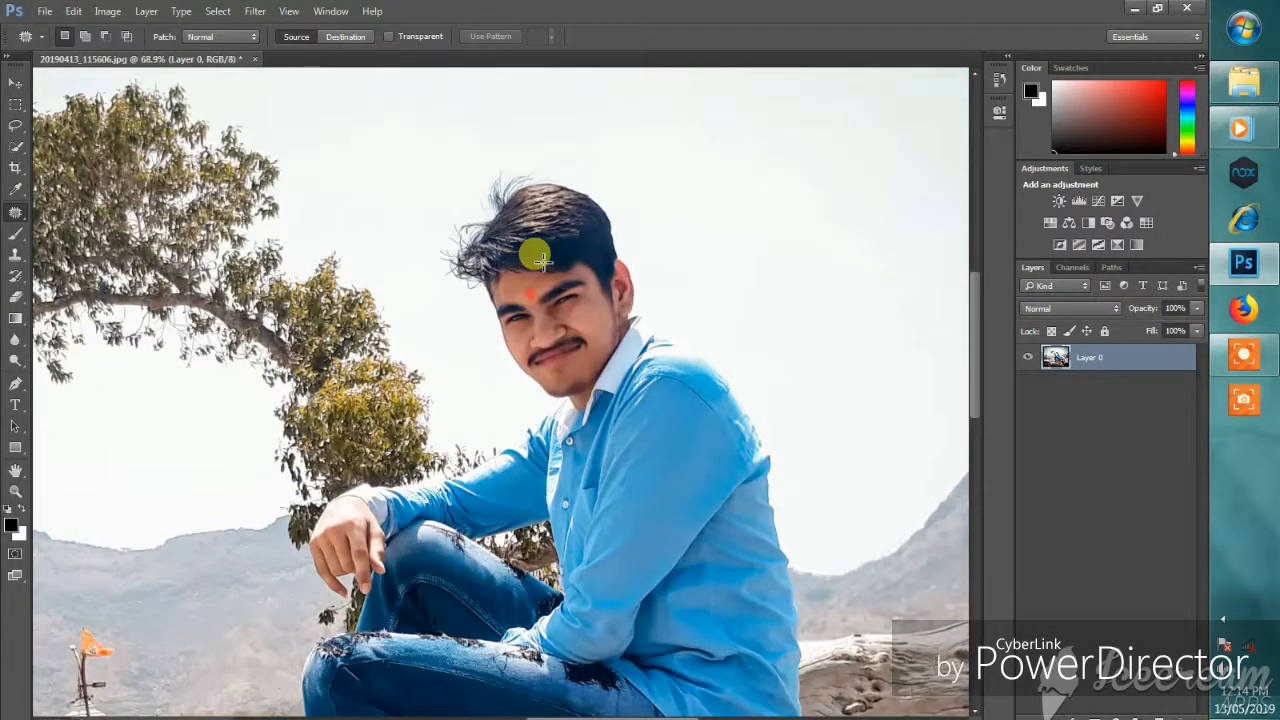
scroll(540, 260, "up", 11)
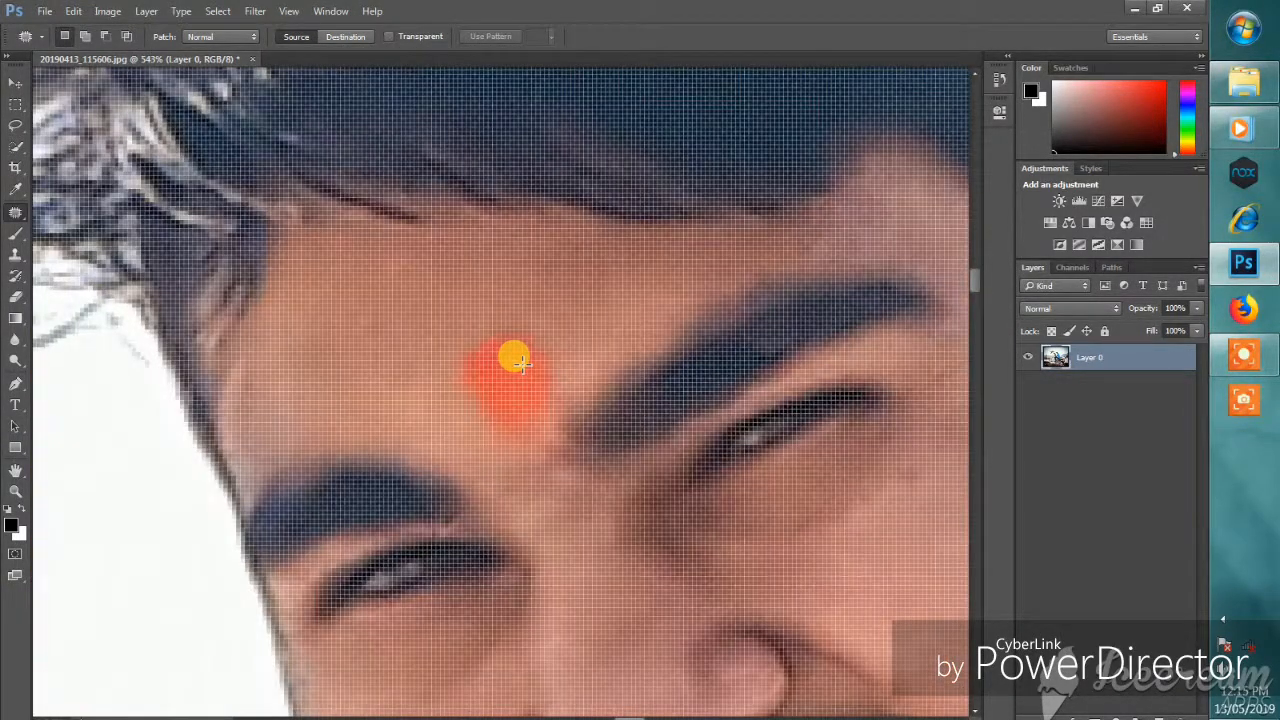
scroll(510, 345, "down", 1)
mouse_move(490, 320)
left_mouse_down()
mouse_move(523, 314)
mouse_move(546, 343)
mouse_move(538, 410)
mouse_move(509, 417)
mouse_move(460, 377)
mouse_move(462, 342)
mouse_move(491, 323)
mouse_move(497, 334)
mouse_move(391, 357)
mouse_move(366, 349)
left_mouse_up()
mouse_move(440, 362)
left_mouse_down()
mouse_move(457, 414)
mouse_move(520, 445)
left_mouse_up()
mouse_move(545, 408)
left_mouse_down()
mouse_move(509, 354)
mouse_move(457, 326)
mouse_move(436, 361)
mouse_move(446, 372)
mouse_move(534, 320)
mouse_move(534, 291)
left_mouse_up()
left_click(470, 300)
scroll(472, 302, "down", 3)
scroll(471, 302, "down", 6)
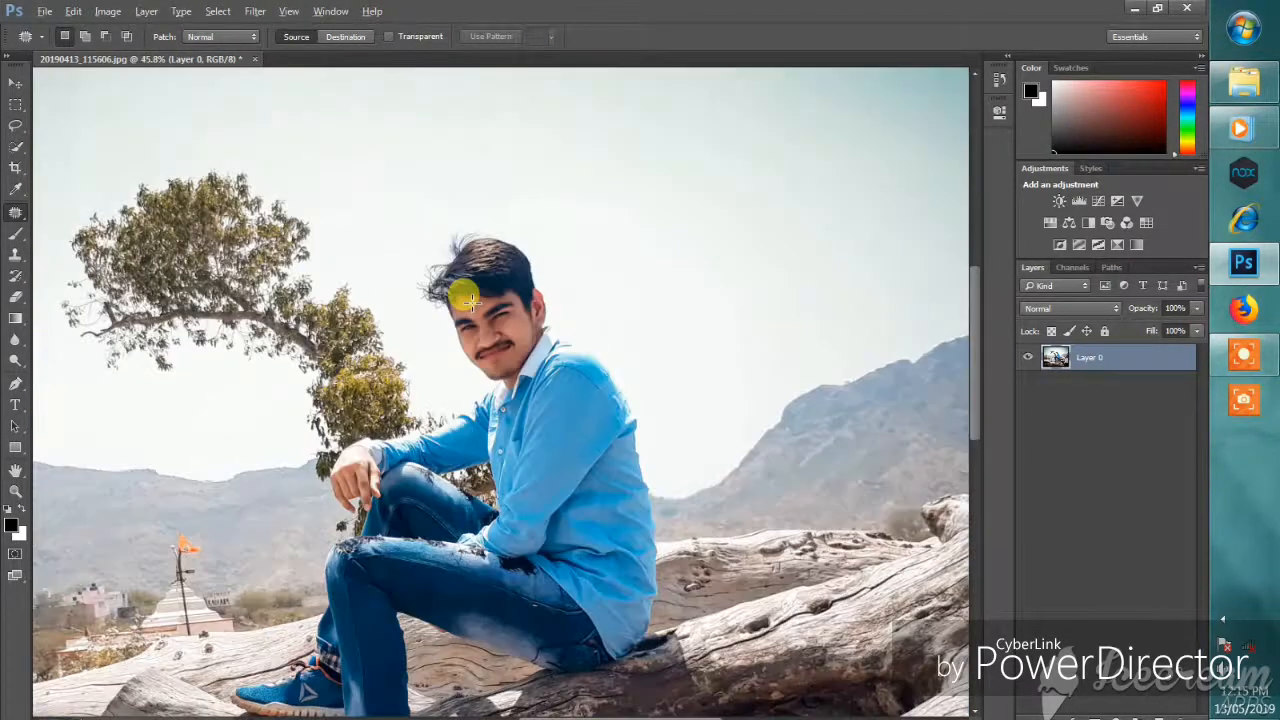
scroll(470, 300, "up", 1)
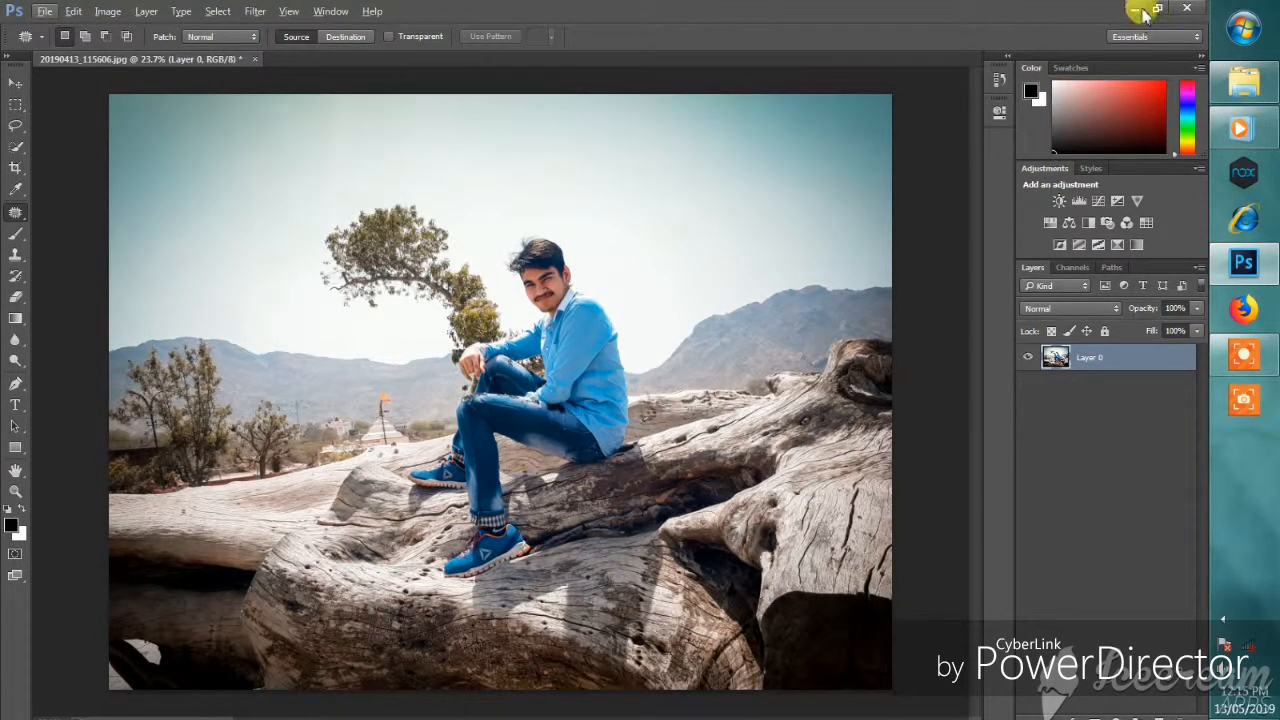
Place the orange light flare image from the FOR EDITING folder over the lower tree foliage, scaled to 188.58% width and 164.83% height.
left_click(1244, 82)
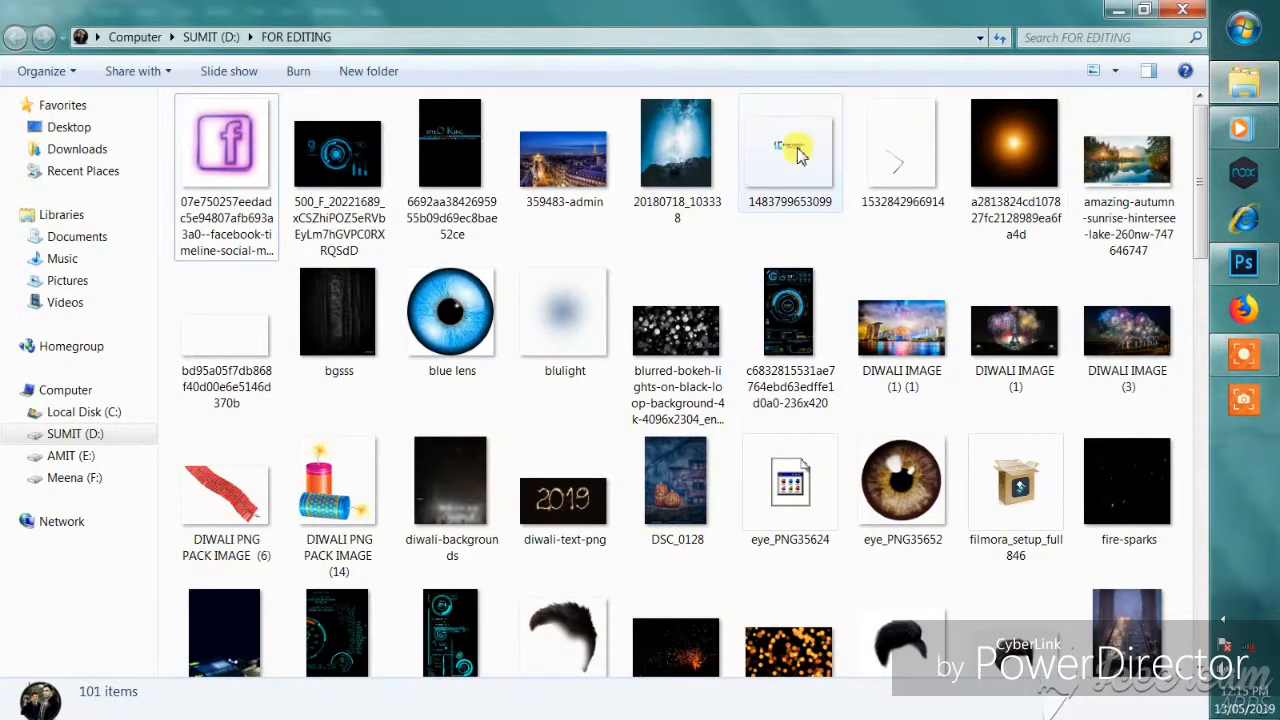
left_click_drag(1014, 143, 550, 318)
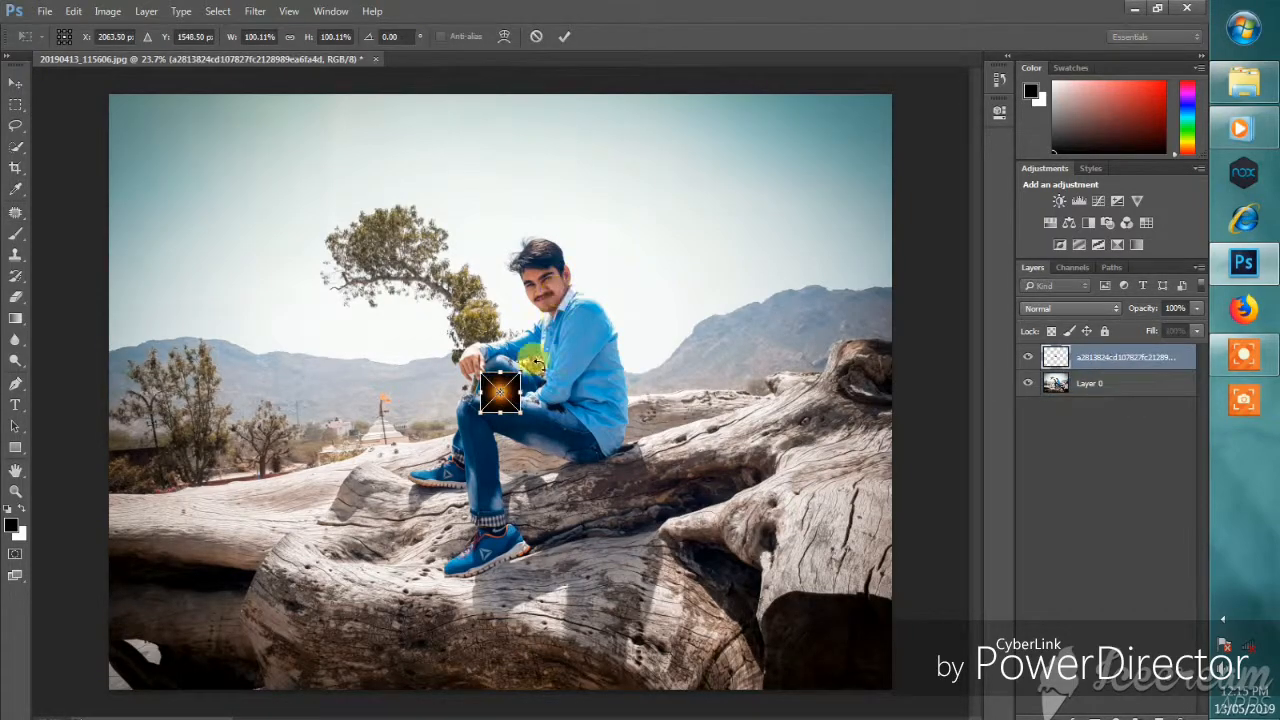
left_click_drag(521, 413, 470, 327)
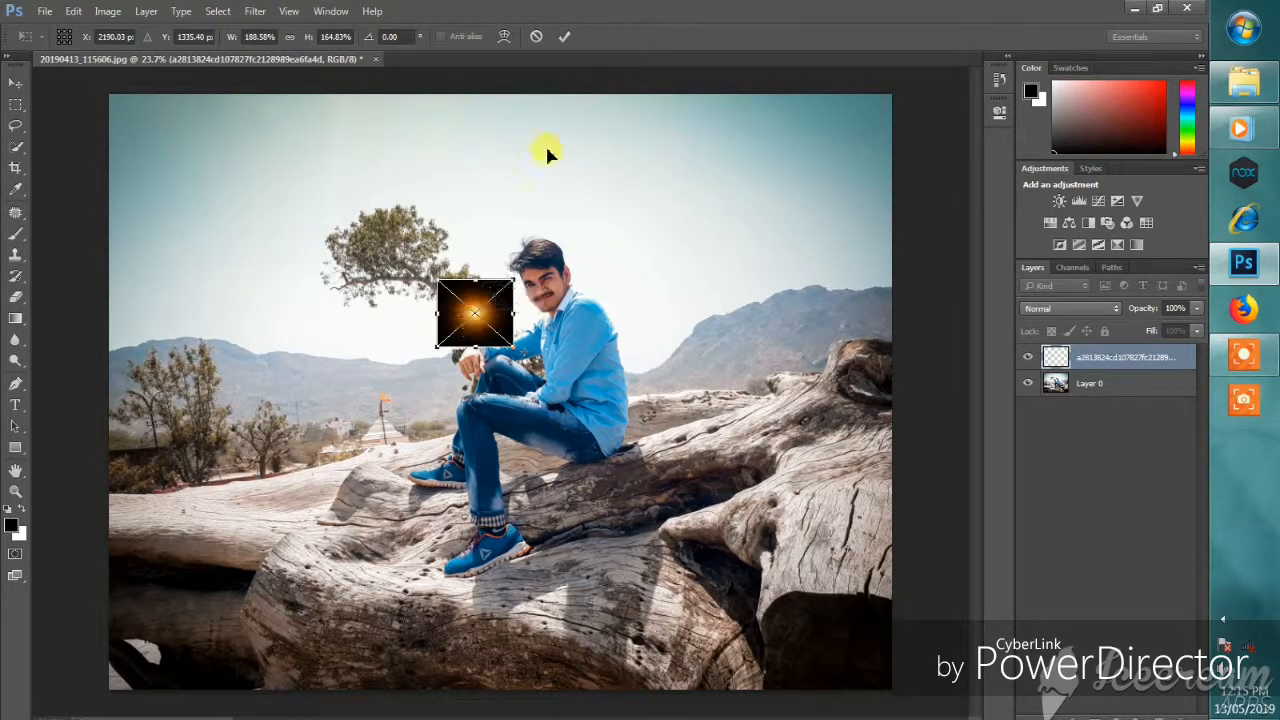
left_click(563, 38)
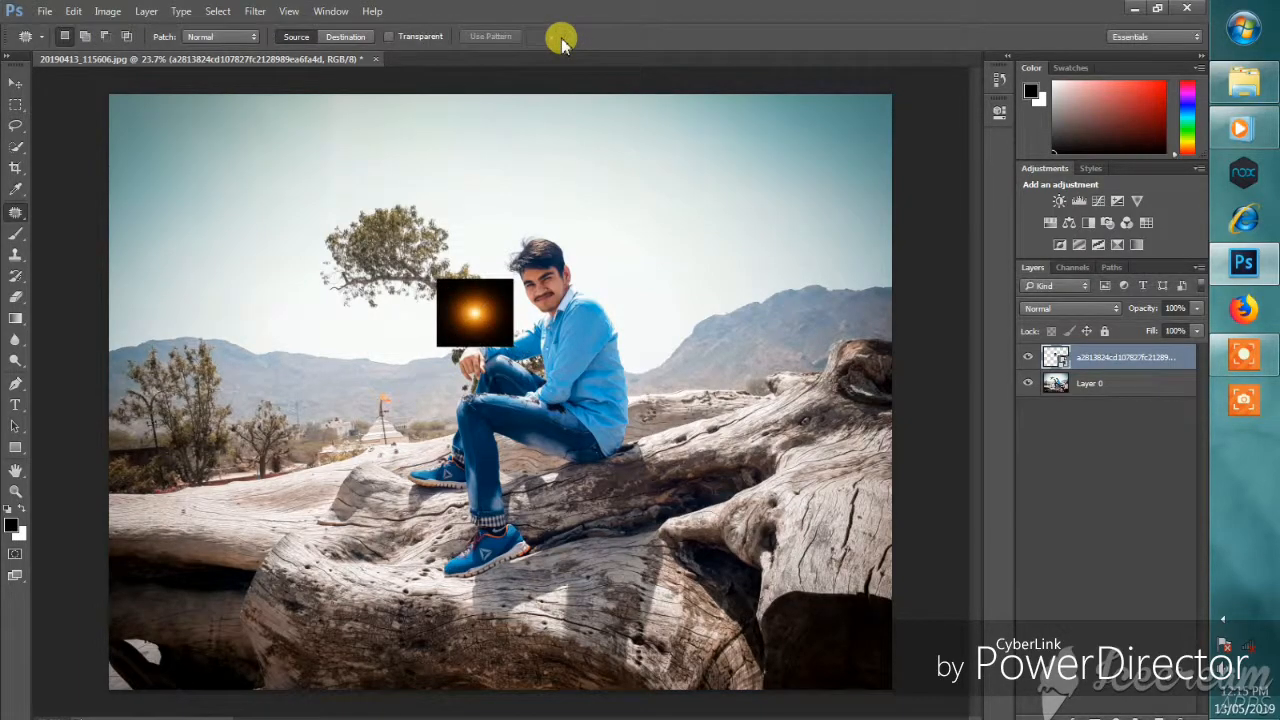
Set the light flare layer's blend mode to Screen and its opacity to 71%.
left_click(1070, 308)
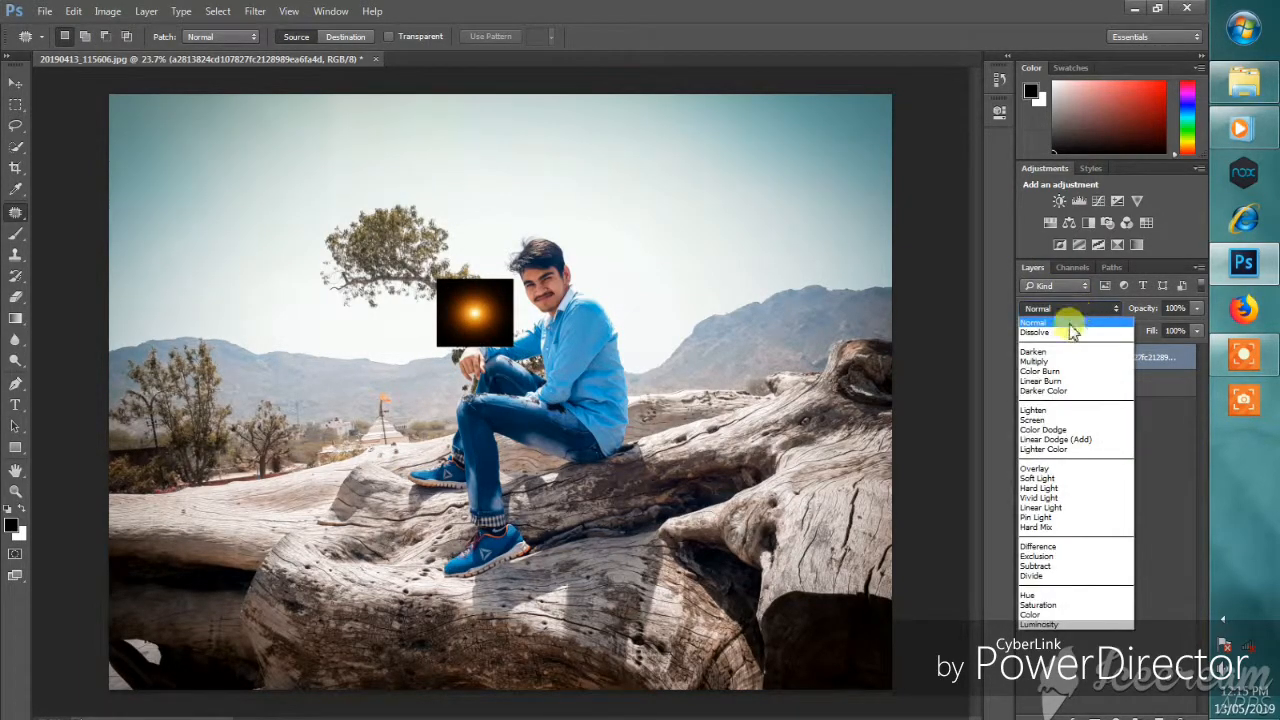
left_click(1040, 420)
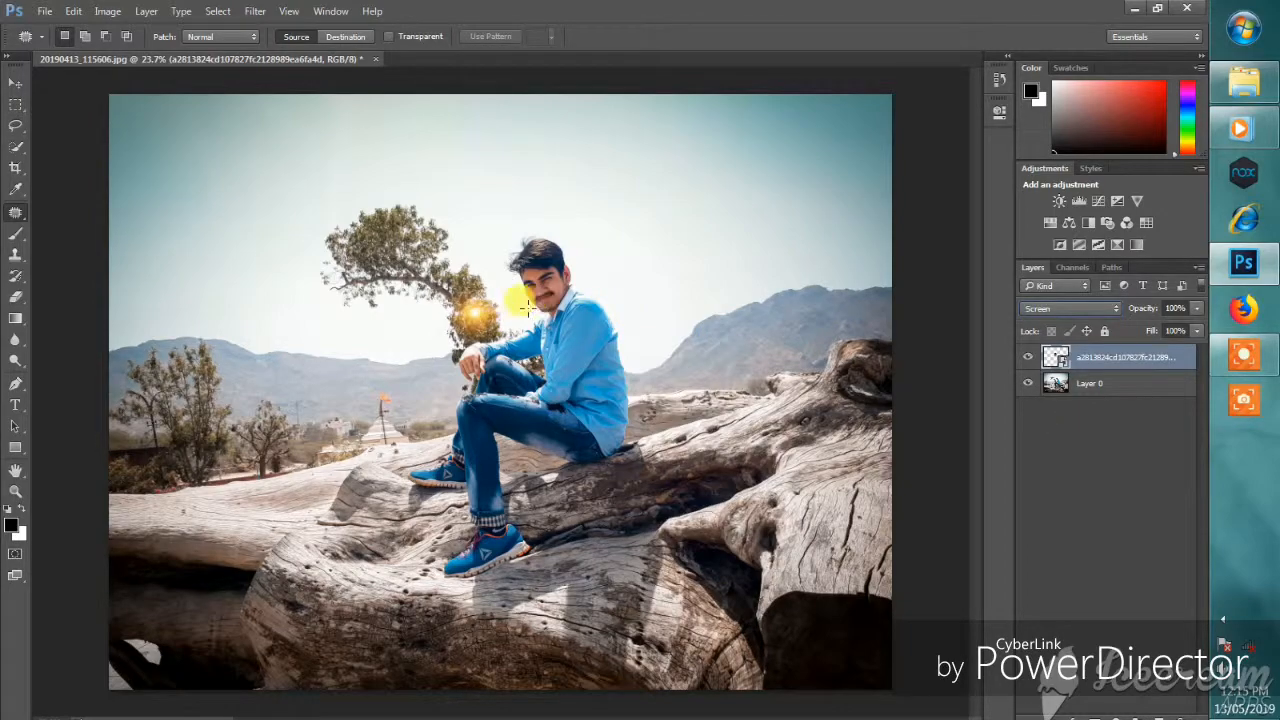
left_click(1195, 309)
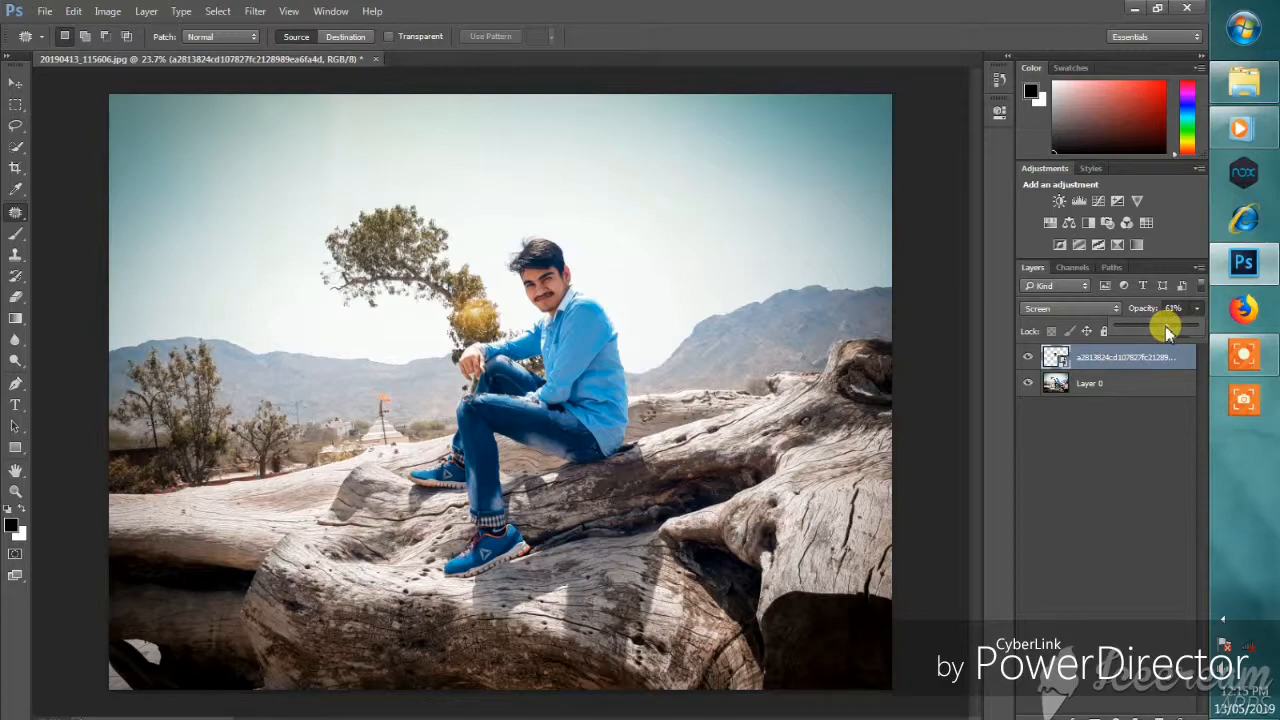
left_click_drag(1165, 326, 1174, 330)
left_click(1125, 460)
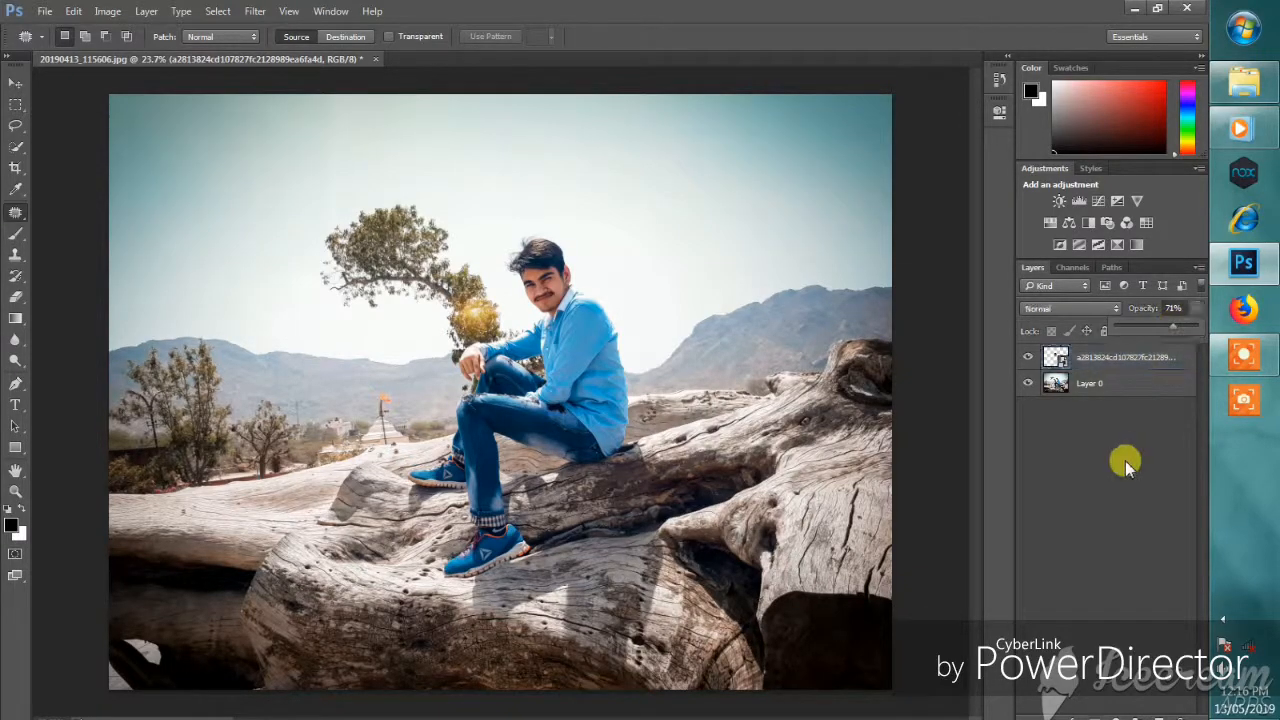
Merge the light flare layer and Layer 0 into one layer.
left_click(1117, 387)
left_click(1118, 370, "ctrl")
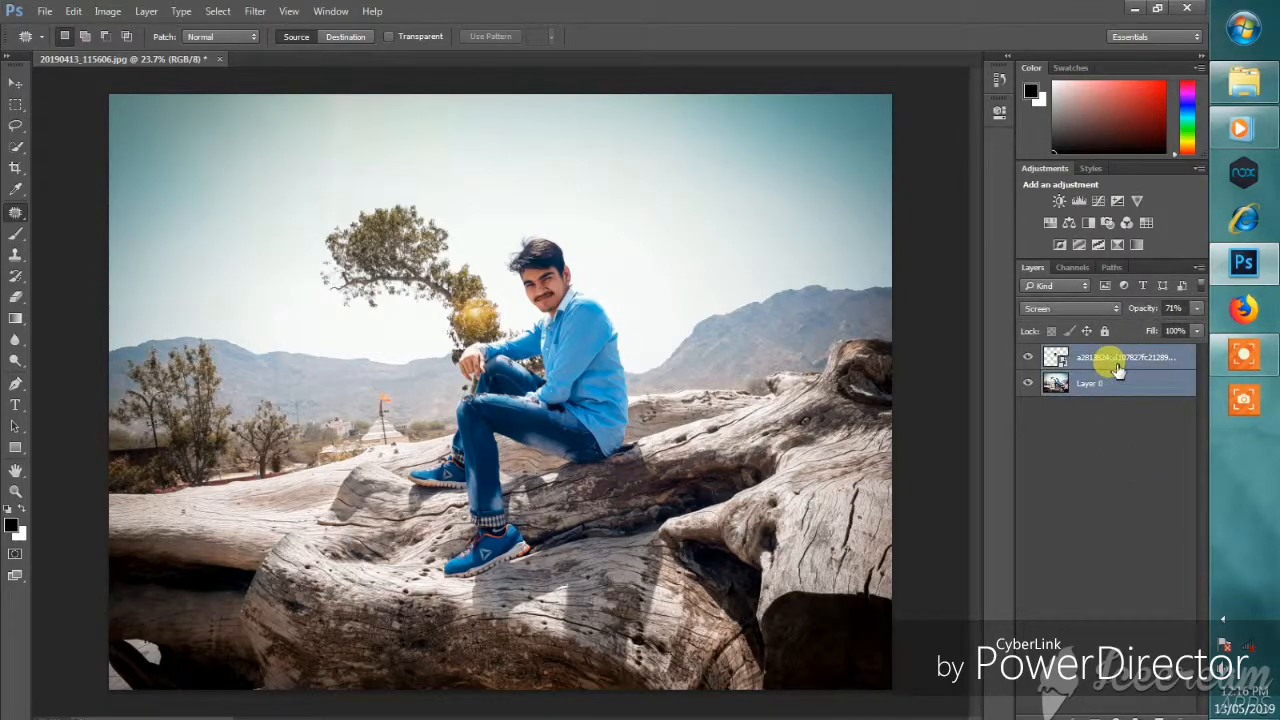
right_click(1118, 370)
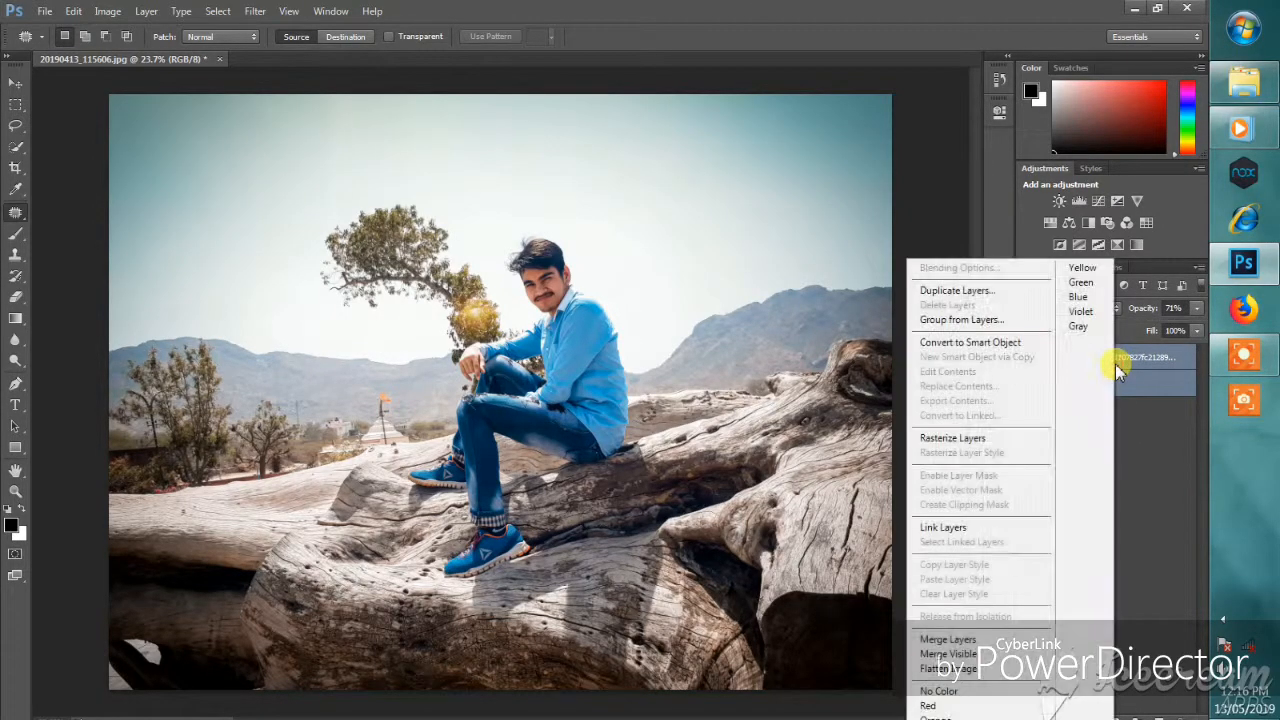
left_click(944, 640)
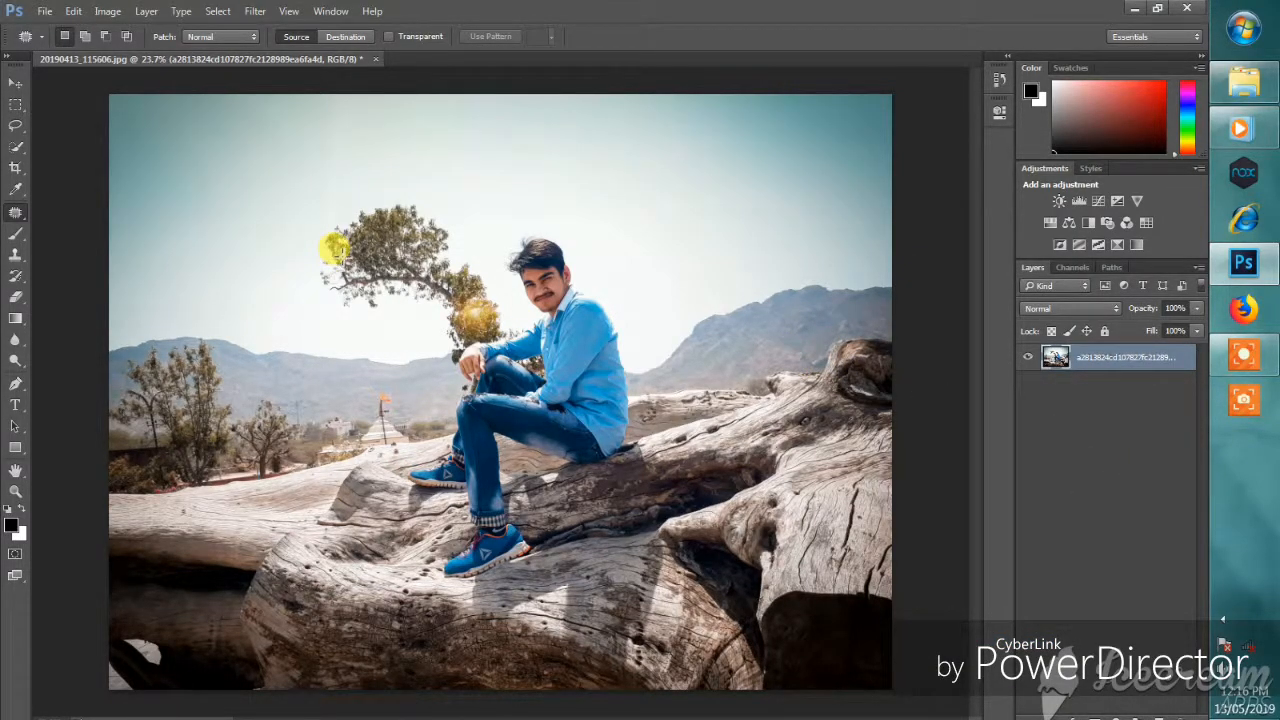
Place the eye_PNG35652 image from the FOR EDITING folder over the iris left of the nose, scaled to 5.00% width and 4.69% height.
left_click(1244, 84)
left_click_drag(912, 488, 546, 288)
left_click_drag(499, 398, 550, 237)
left_click_drag(565, 313, 516, 264)
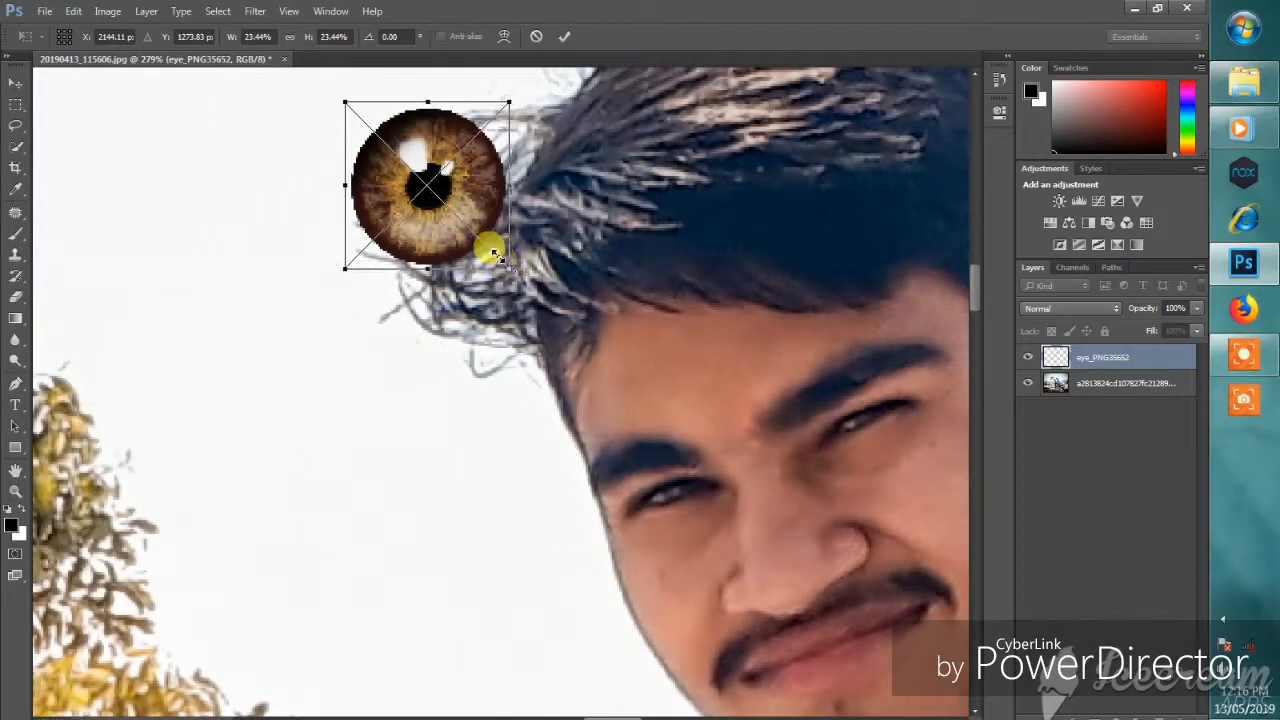
left_click_drag(491, 249, 678, 488)
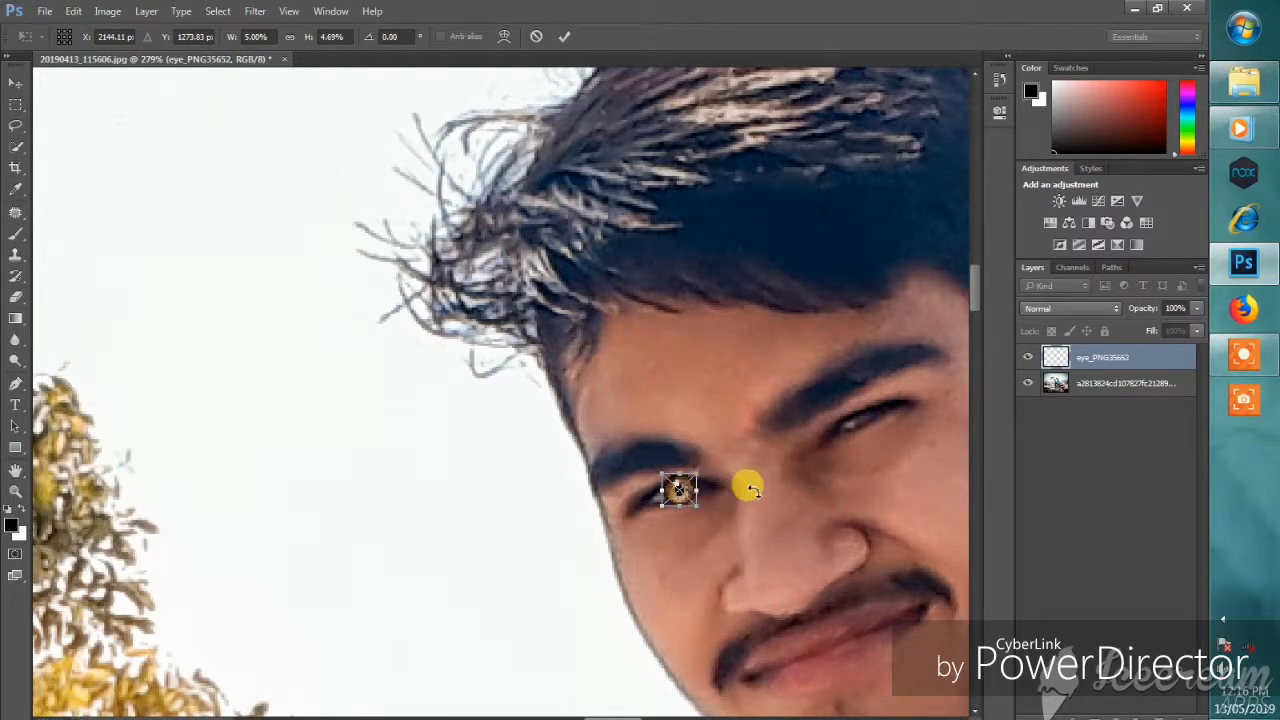
key("Return")
key("j")
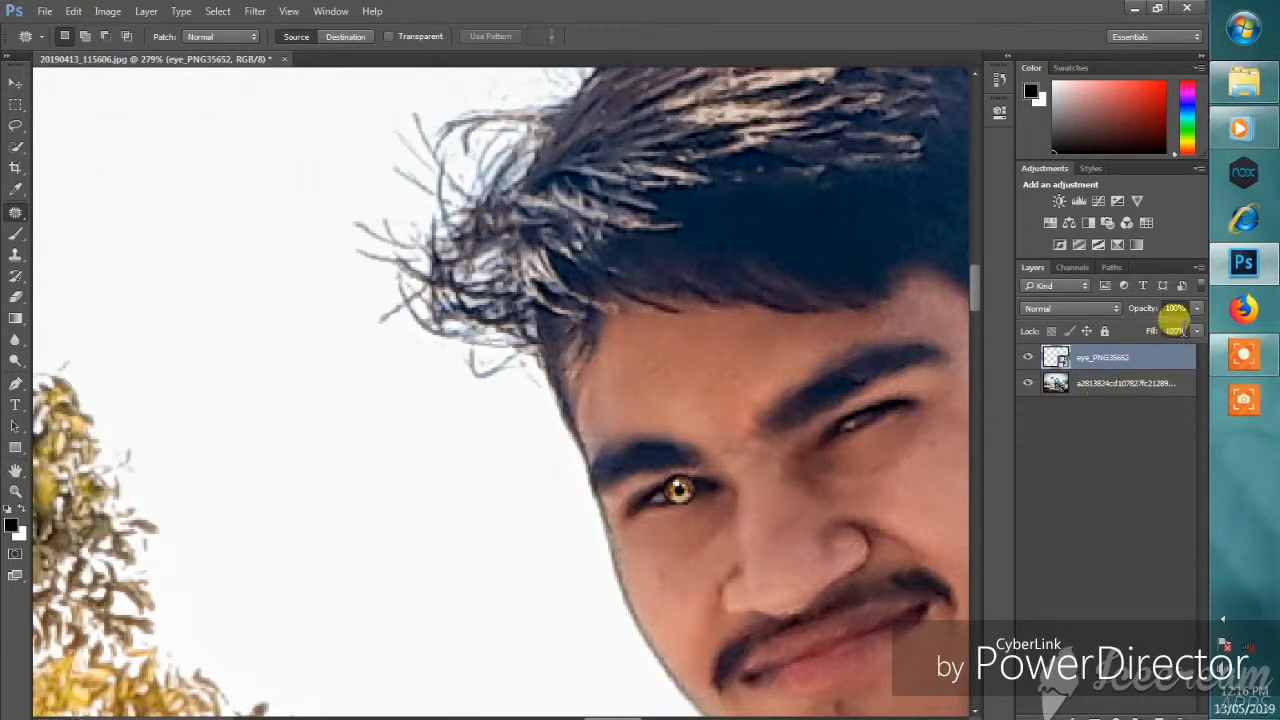
Set the eye lens layer's opacity to 60% and rasterize it for editing with the Eraser tool.
left_click_drag(1200, 313, 1170, 333)
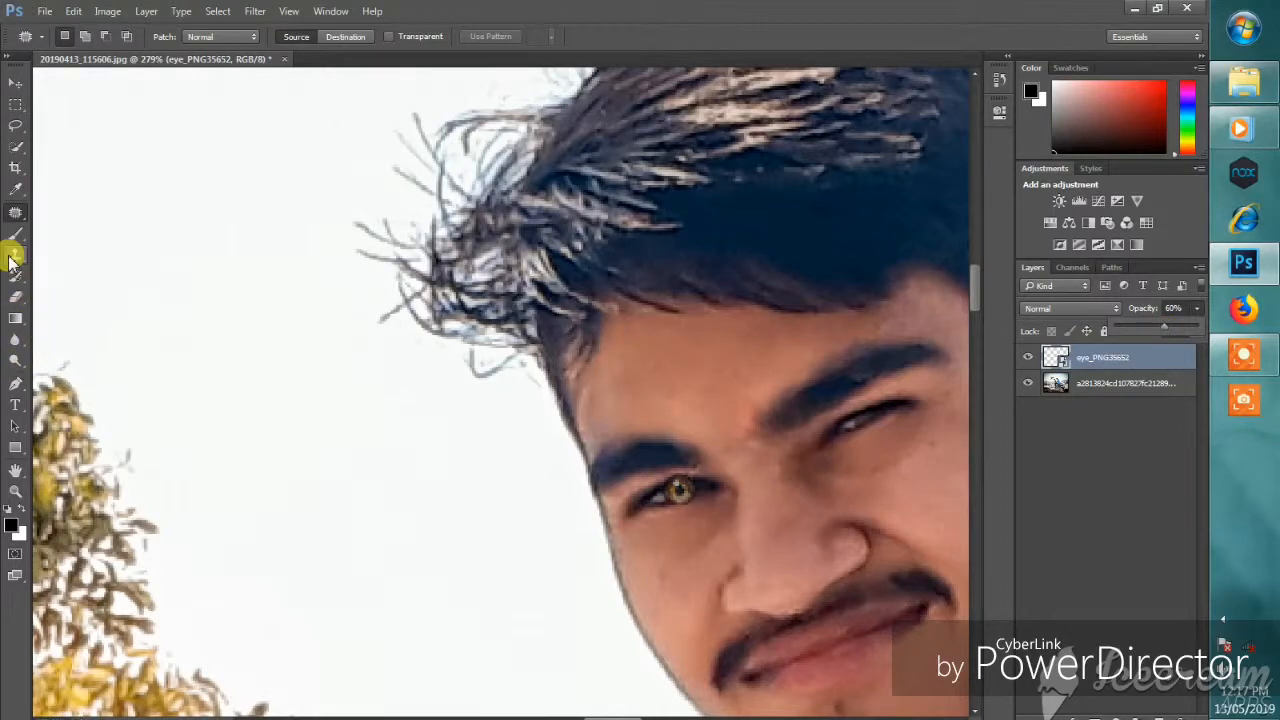
left_click(15, 297)
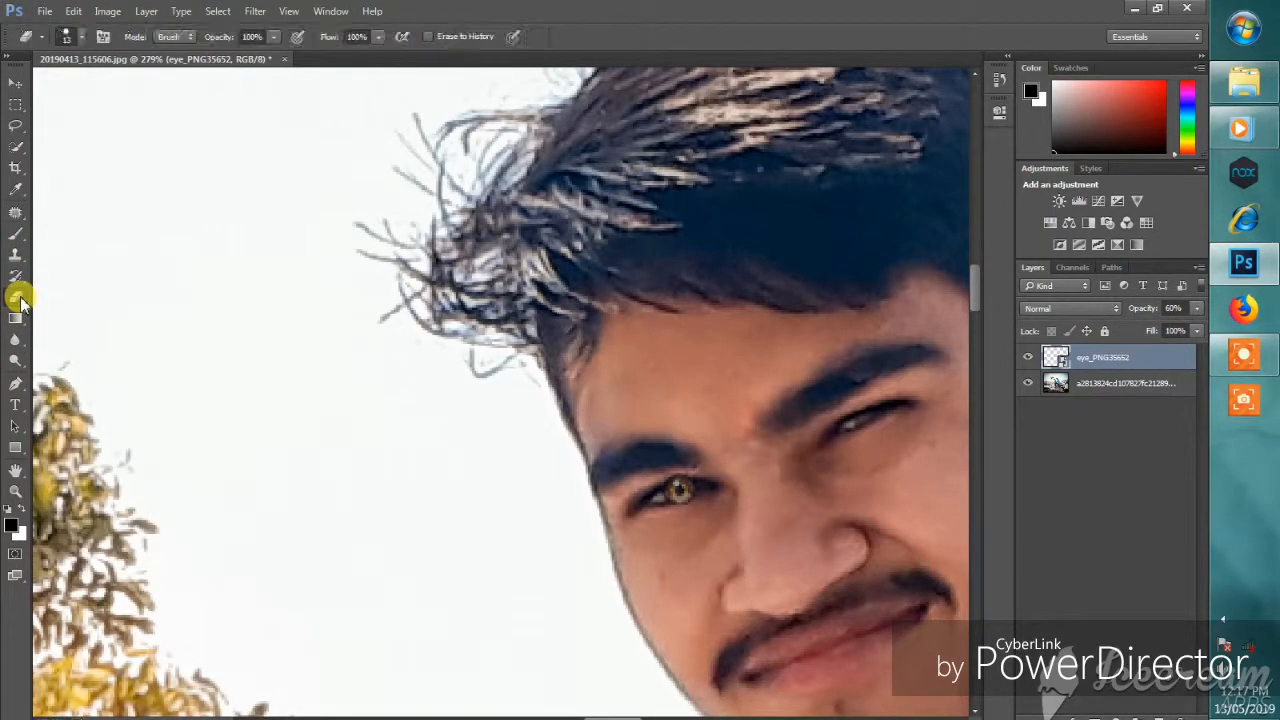
left_click(630, 395)
left_click(586, 294)
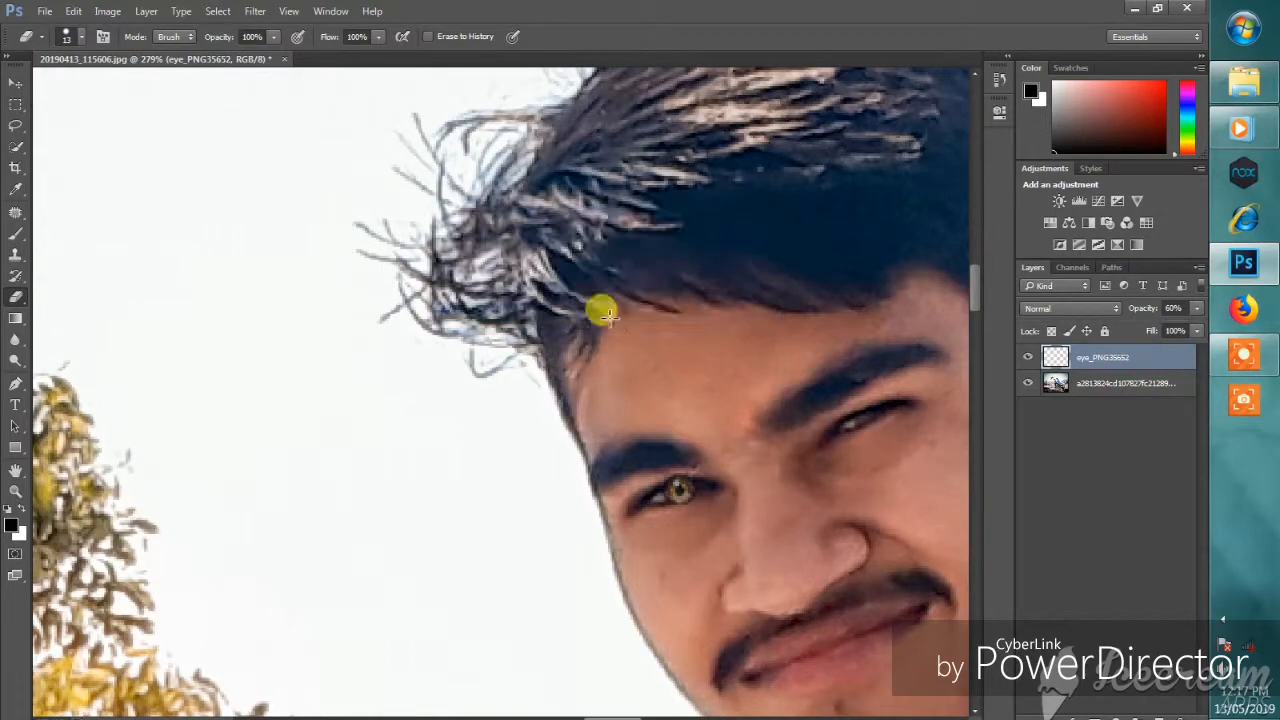
Try a brush size of 83 px for the Eraser tool.
right_click(648, 378)
left_click_drag(729, 412, 739, 412)
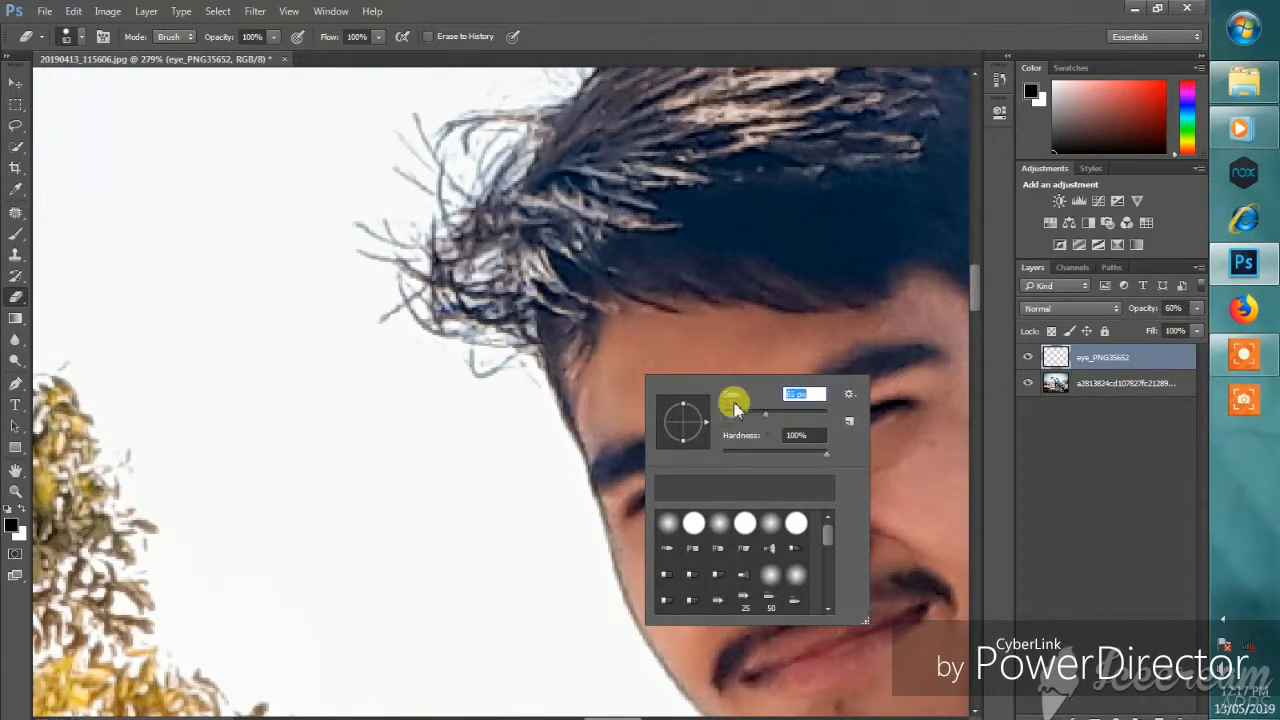
left_click(586, 357)
right_click(602, 367)
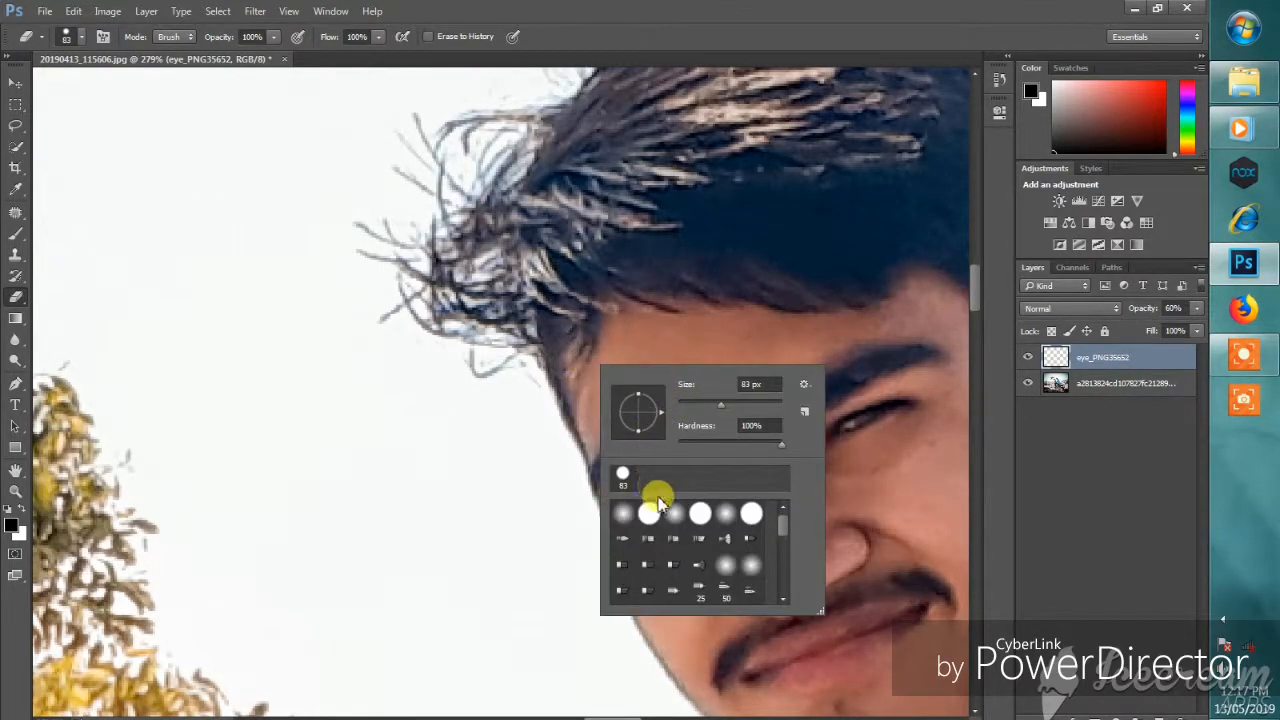
left_click(560, 366)
right_click(575, 373)
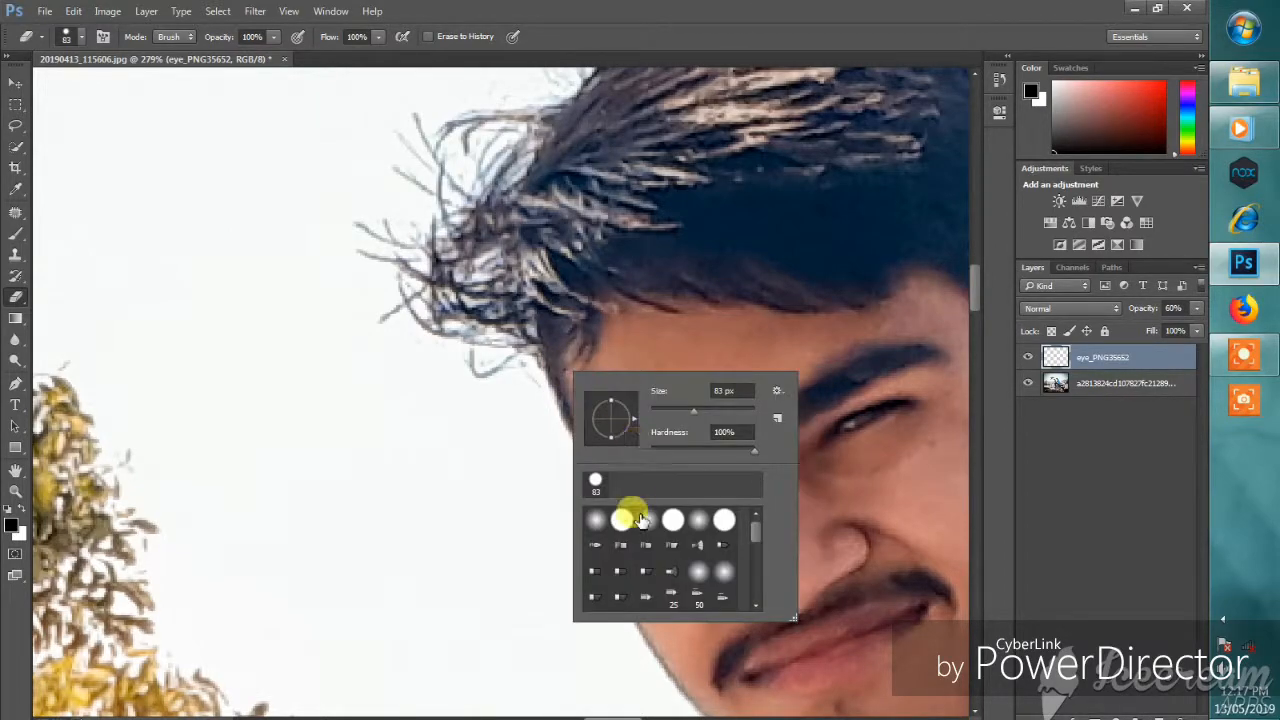
left_click(526, 391)
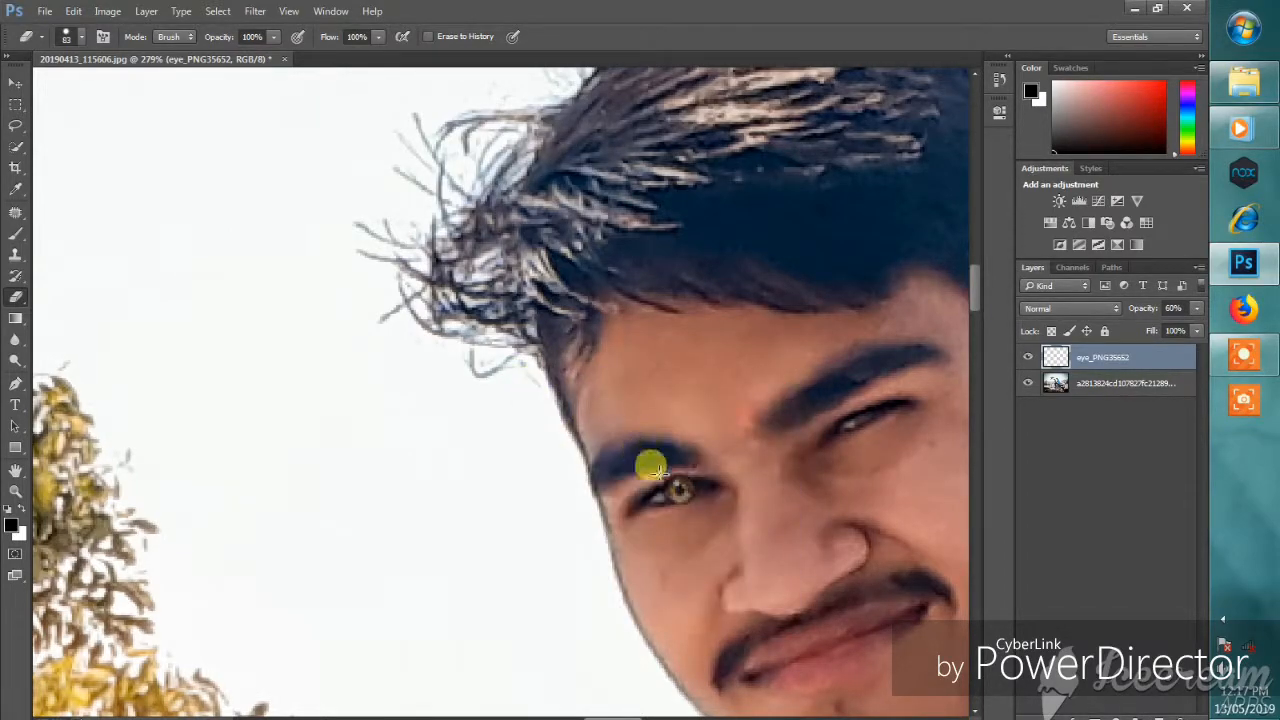
Try a smaller Eraser brush size of 20 px for the eye lens edges.
scroll(703, 479, "up", 4)
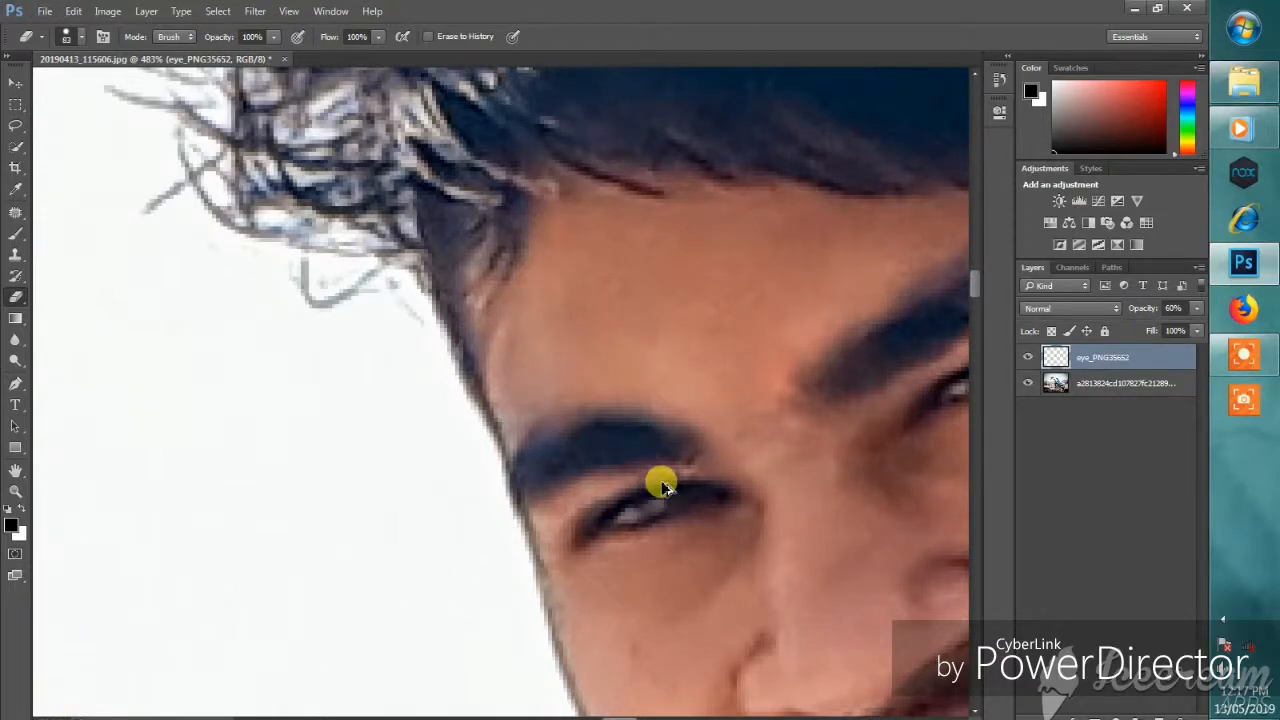
right_click(610, 400)
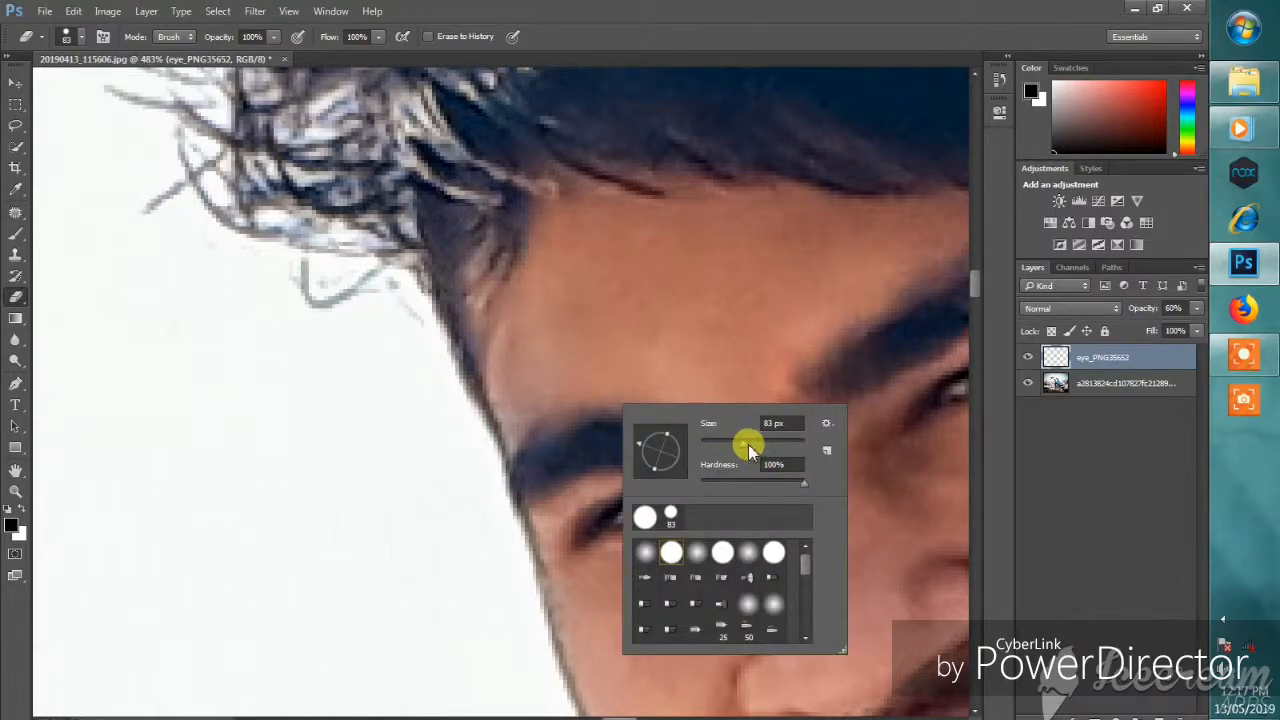
left_click_drag(713, 452, 709, 452)
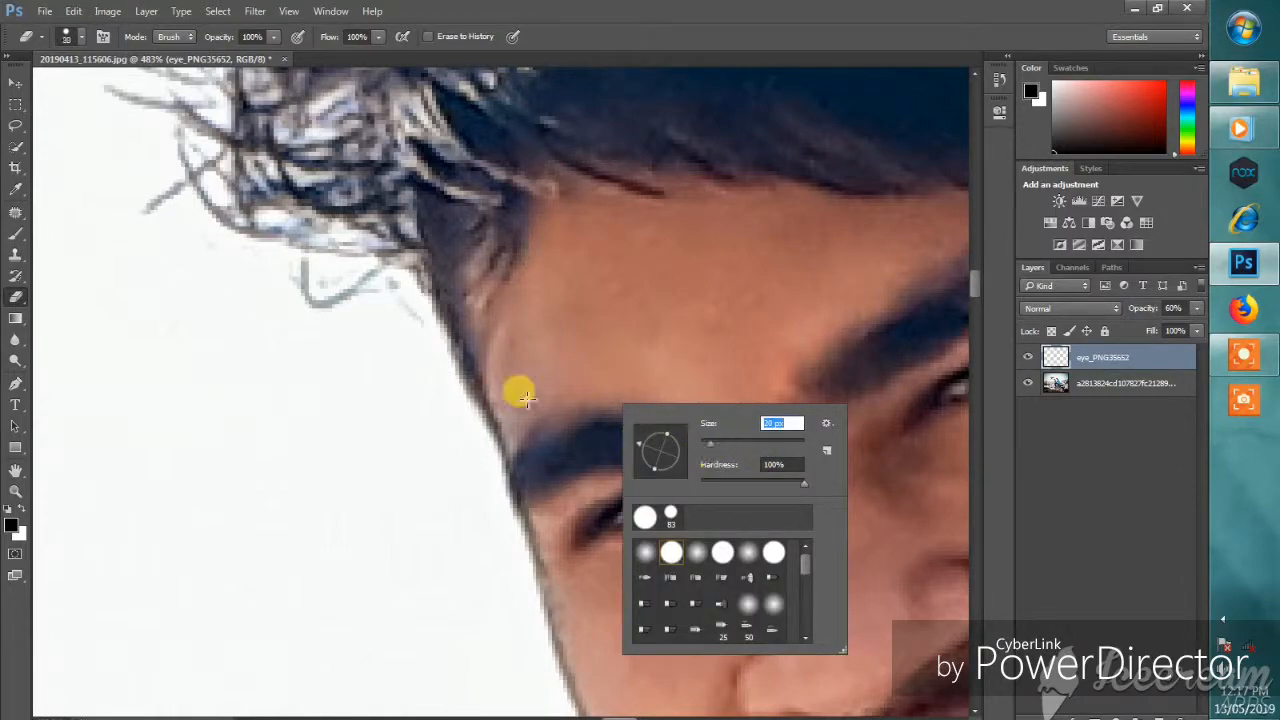
left_click(525, 399)
right_click(603, 425)
left_click(599, 425)
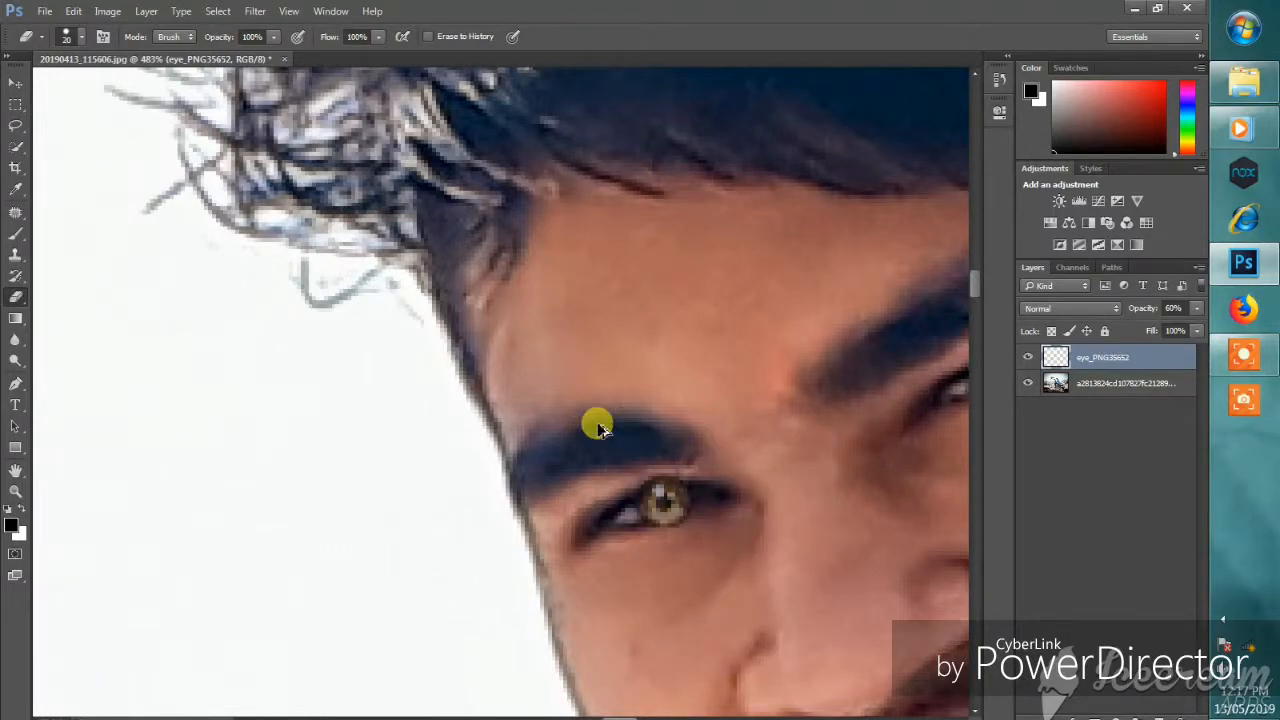
Erase the lens edges overlapping the eyelids with a 1 px eraser and set the lens layer's opacity to 44%.
right_click(630, 388)
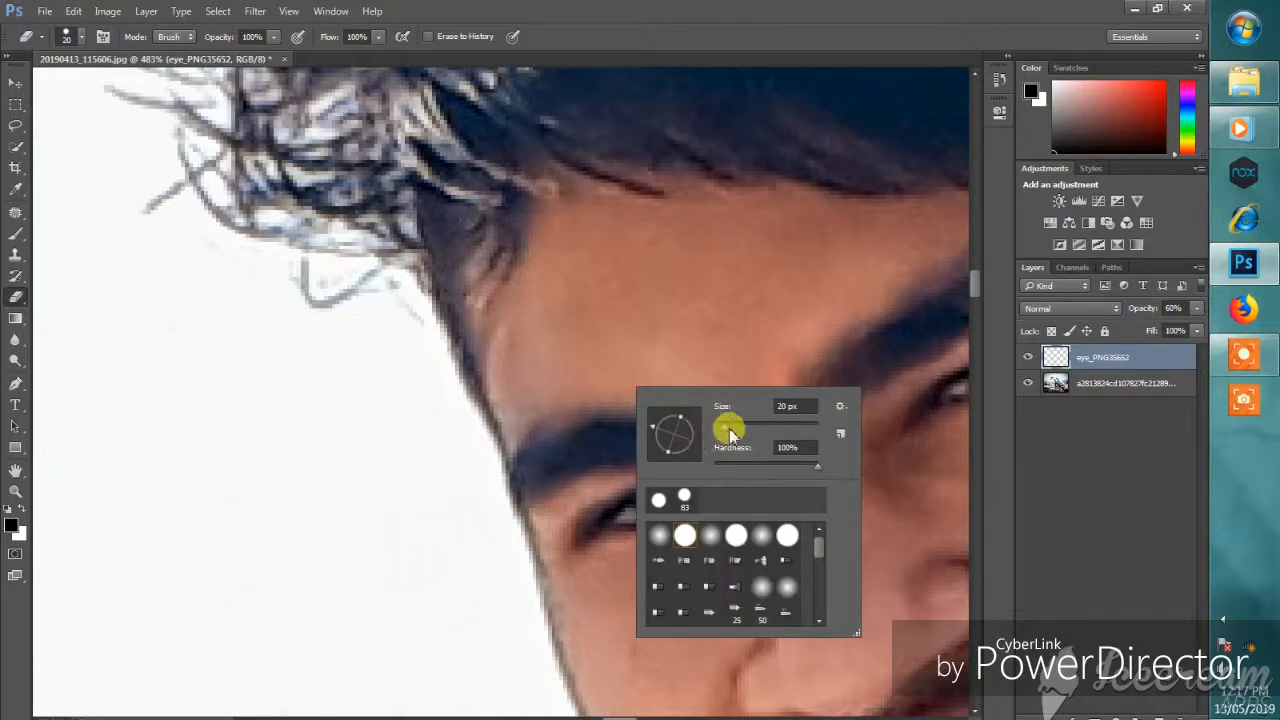
left_click(522, 429)
scroll(612, 472, "down", 2)
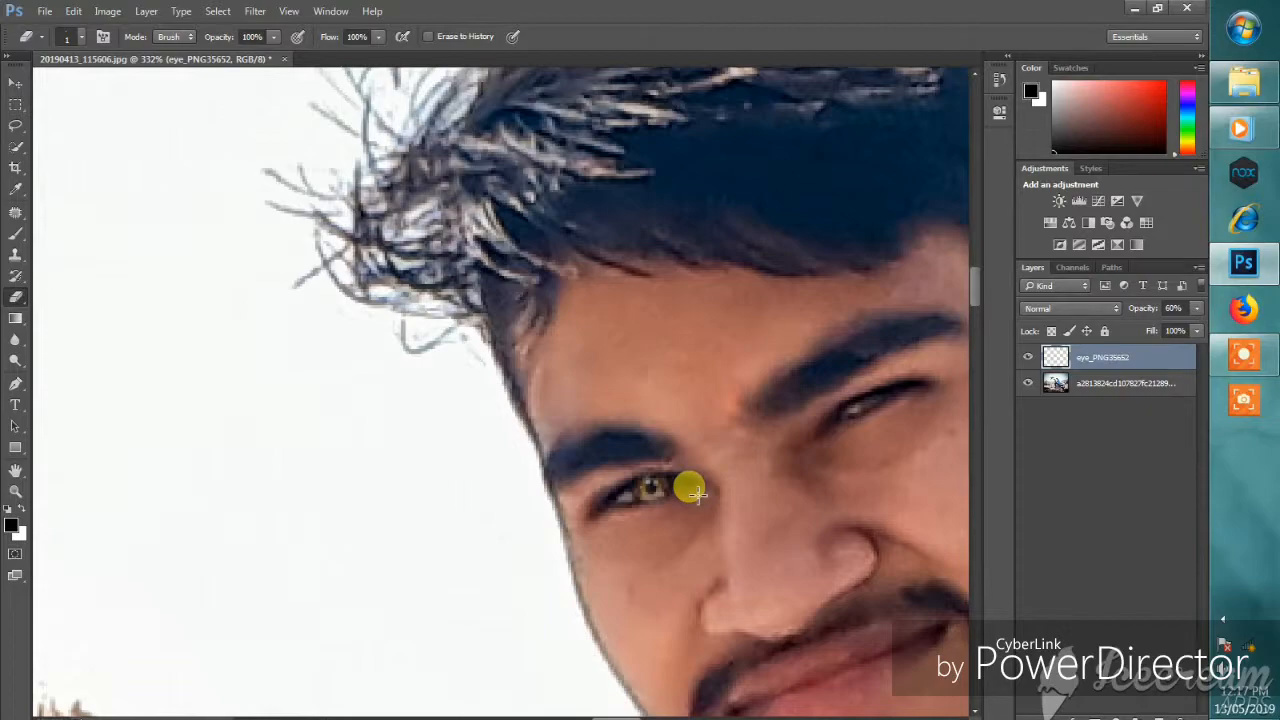
left_click(1196, 308)
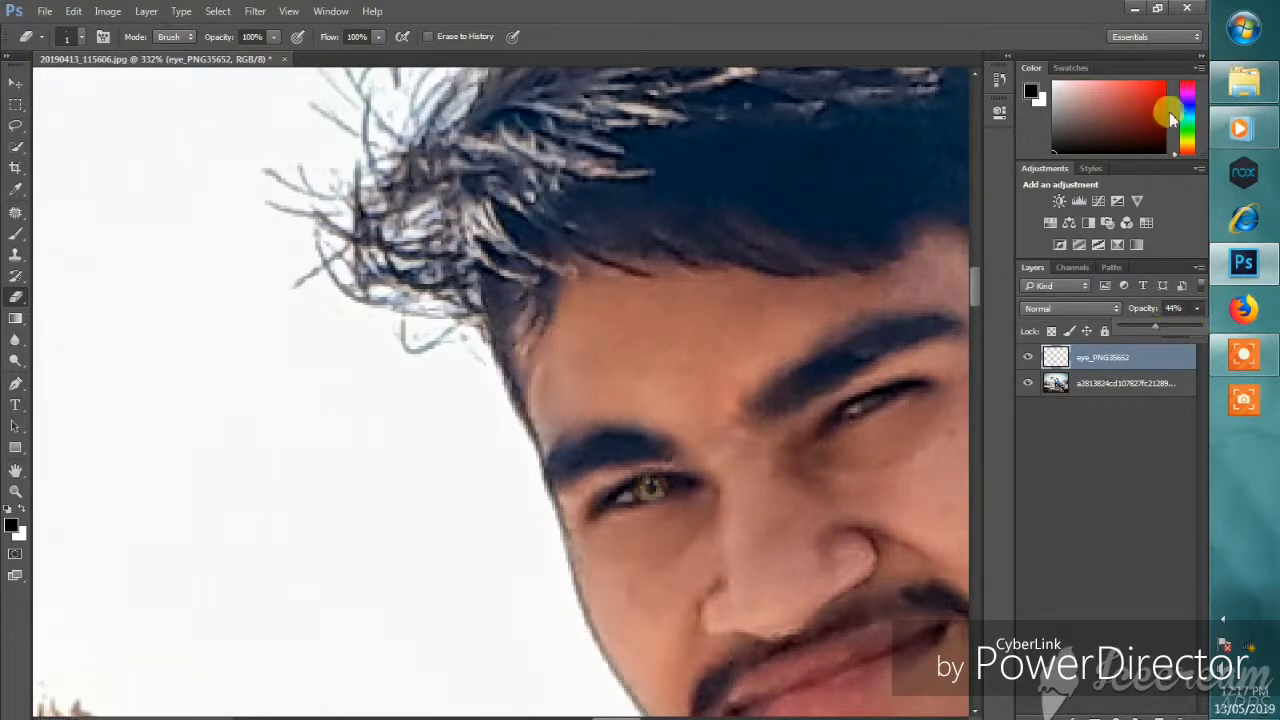
Place eye_PNG35652 from the FOR EDITING folder again near the other eye, scaled down to 8.44% width and 16.25% height.
left_click(1135, 9)
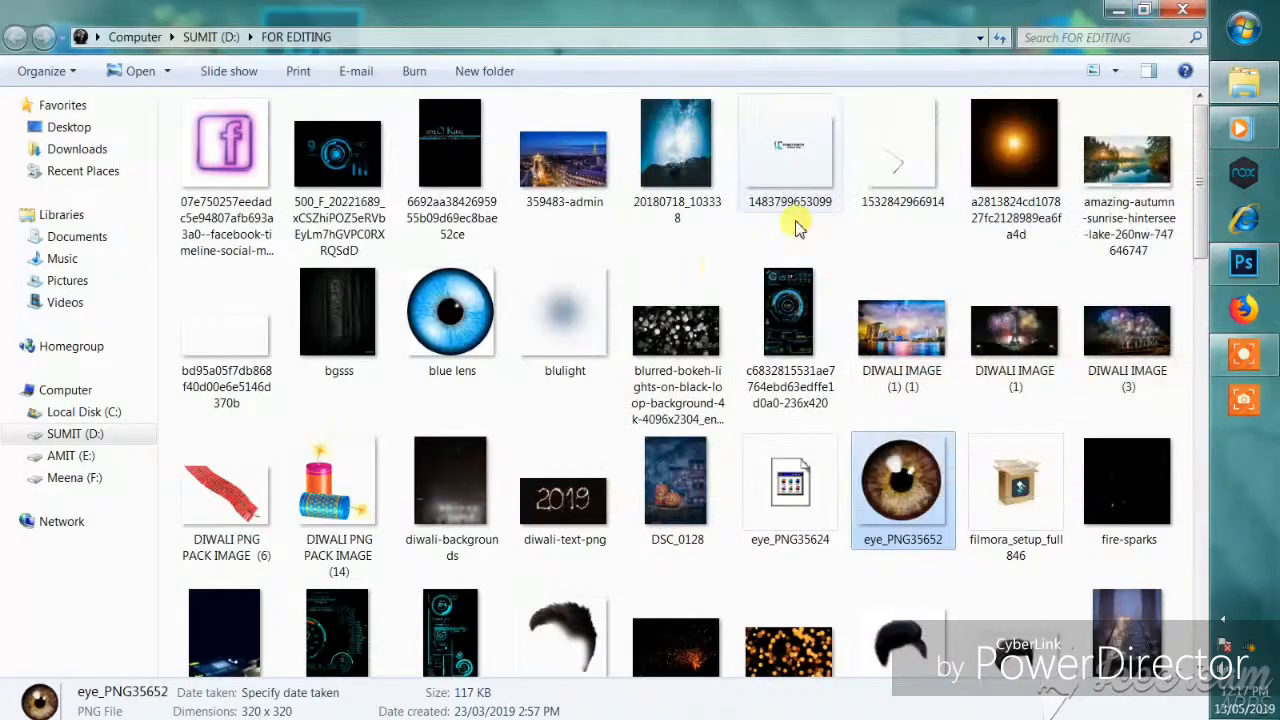
left_click_drag(902, 485, 849, 408)
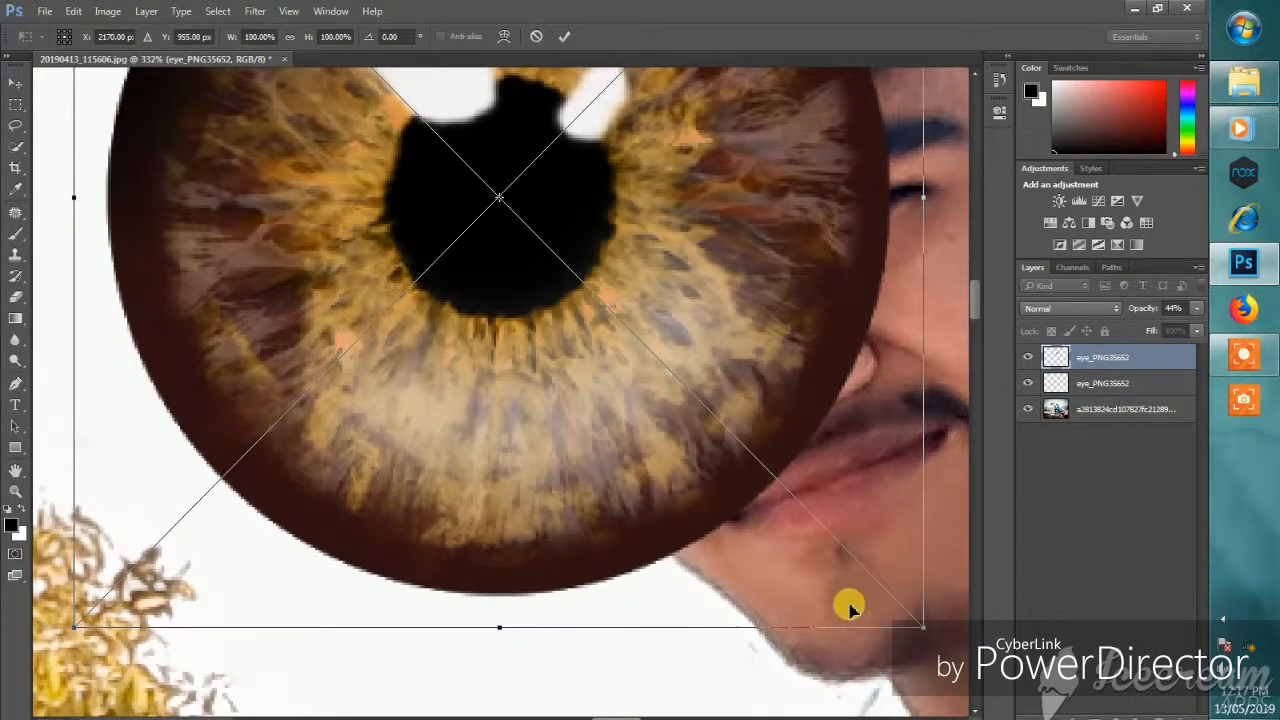
left_click_drag(914, 616, 954, 320)
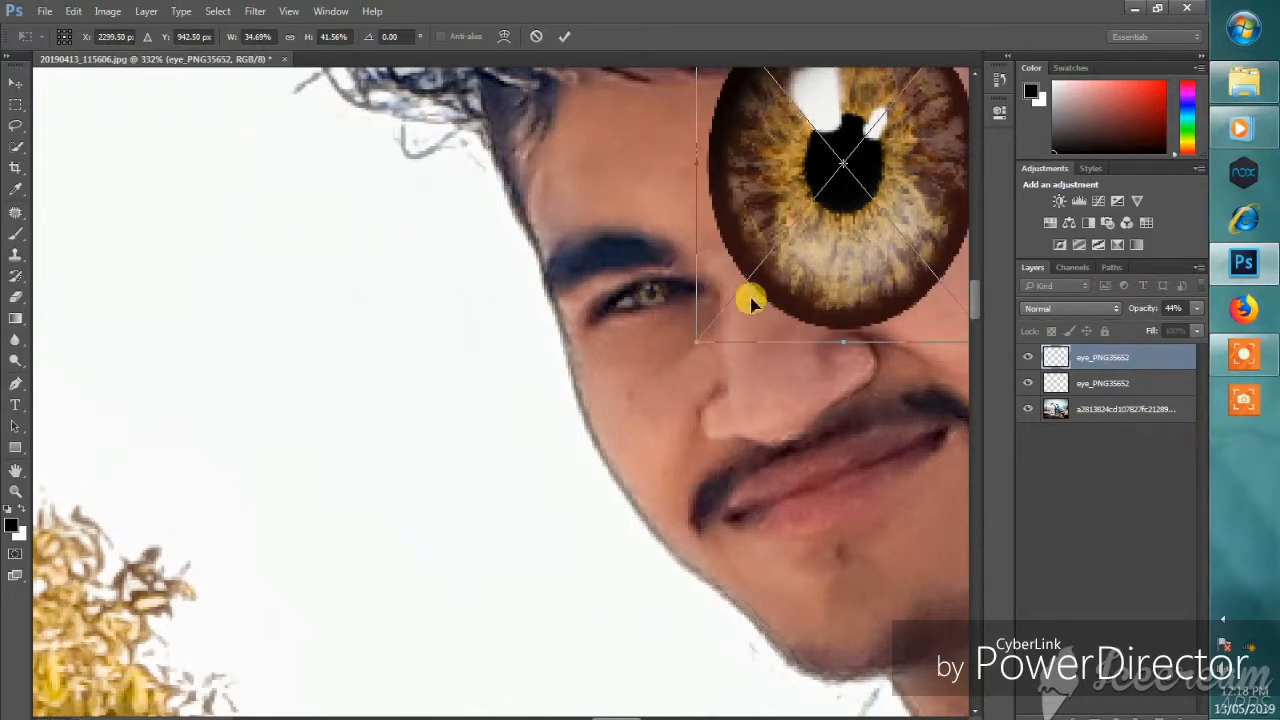
left_click_drag(718, 342, 846, 243)
scroll(931, 257, "up", 2)
scroll(922, 210, "down", 1)
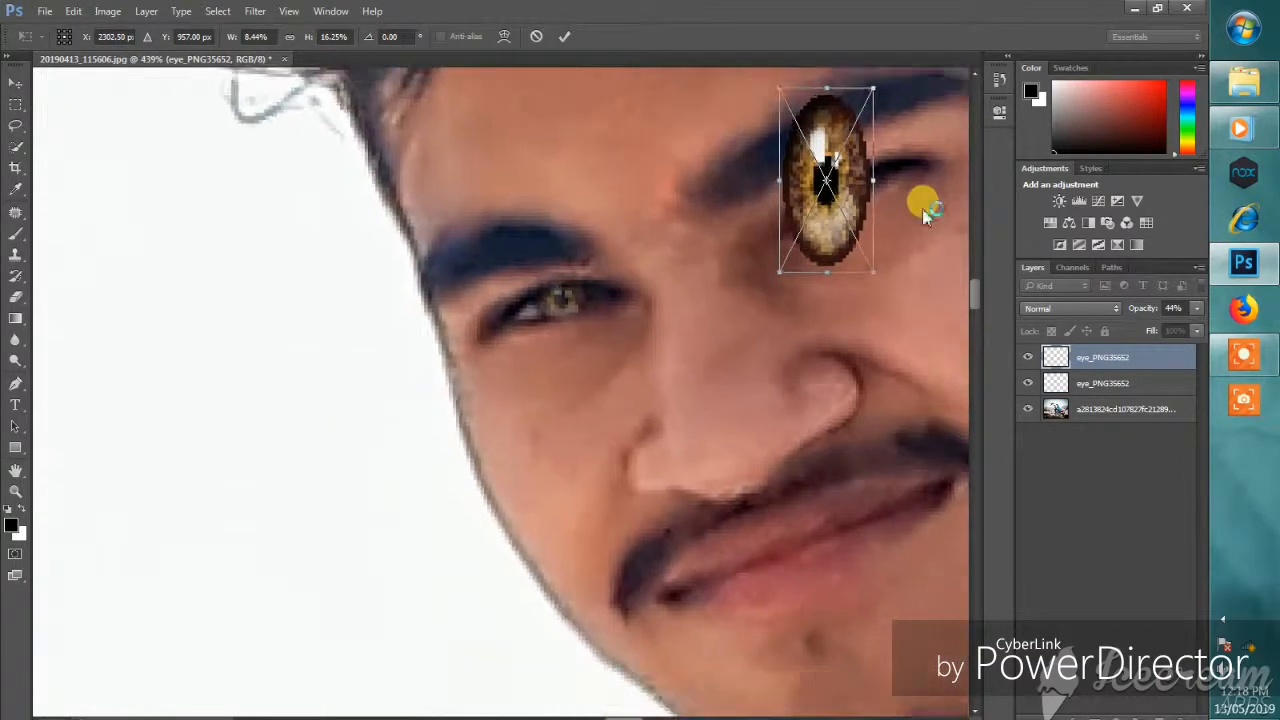
Fit the second lens over the other eye's iris at 4.62% width, 3.75% height and -17.38° rotation.
left_click_drag(623, 716, 643, 716)
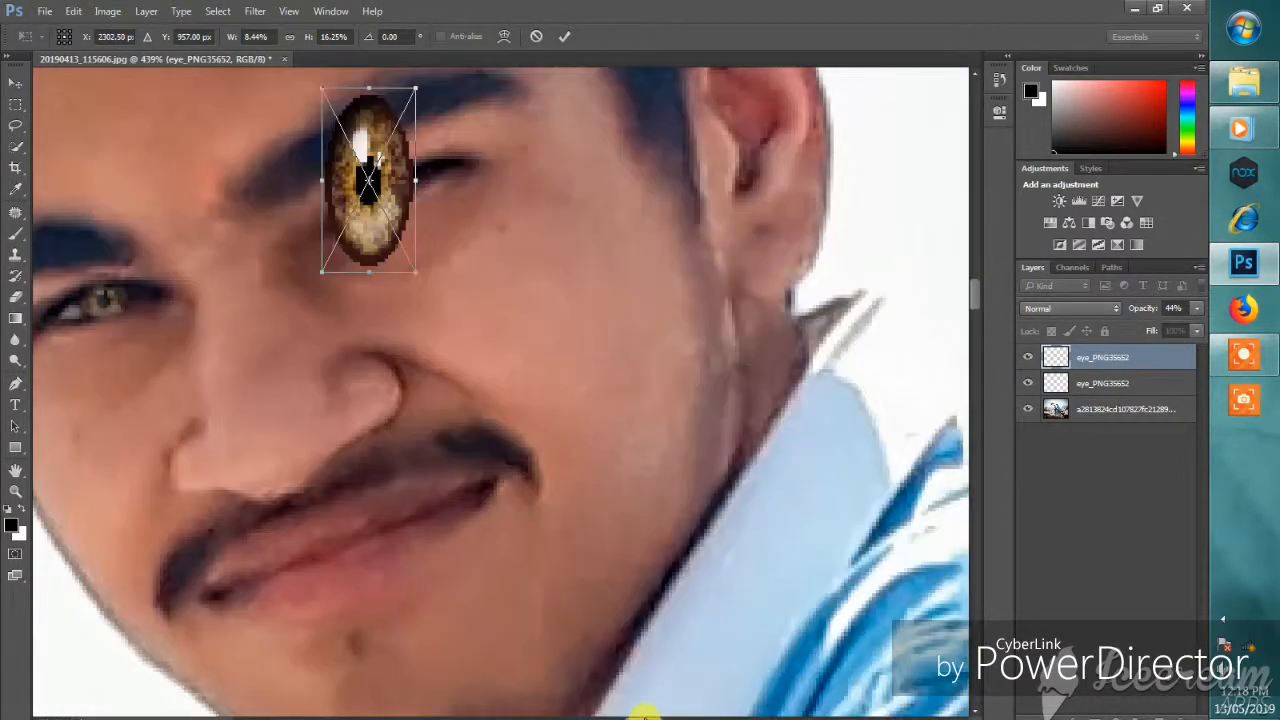
scroll(419, 381, "up", 2)
scroll(421, 386, "down", 1)
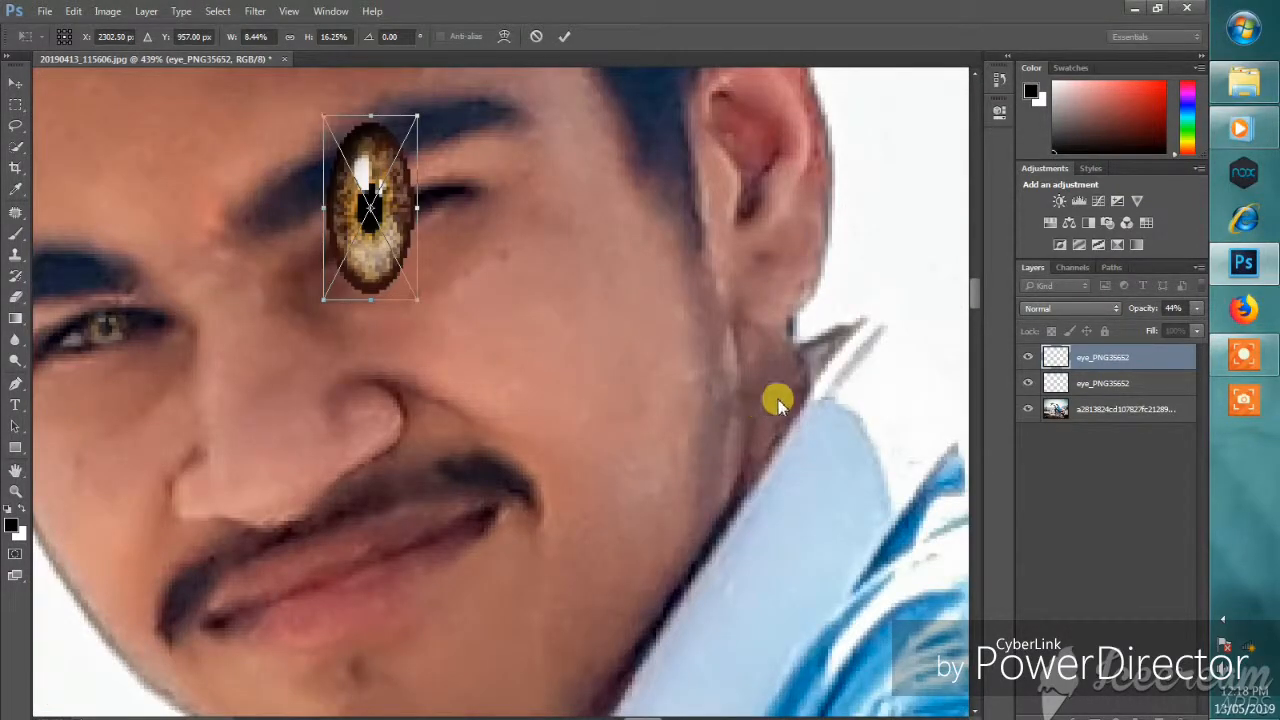
left_click_drag(977, 292, 976, 286)
left_click_drag(323, 252, 427, 356)
left_click_drag(408, 402, 394, 352)
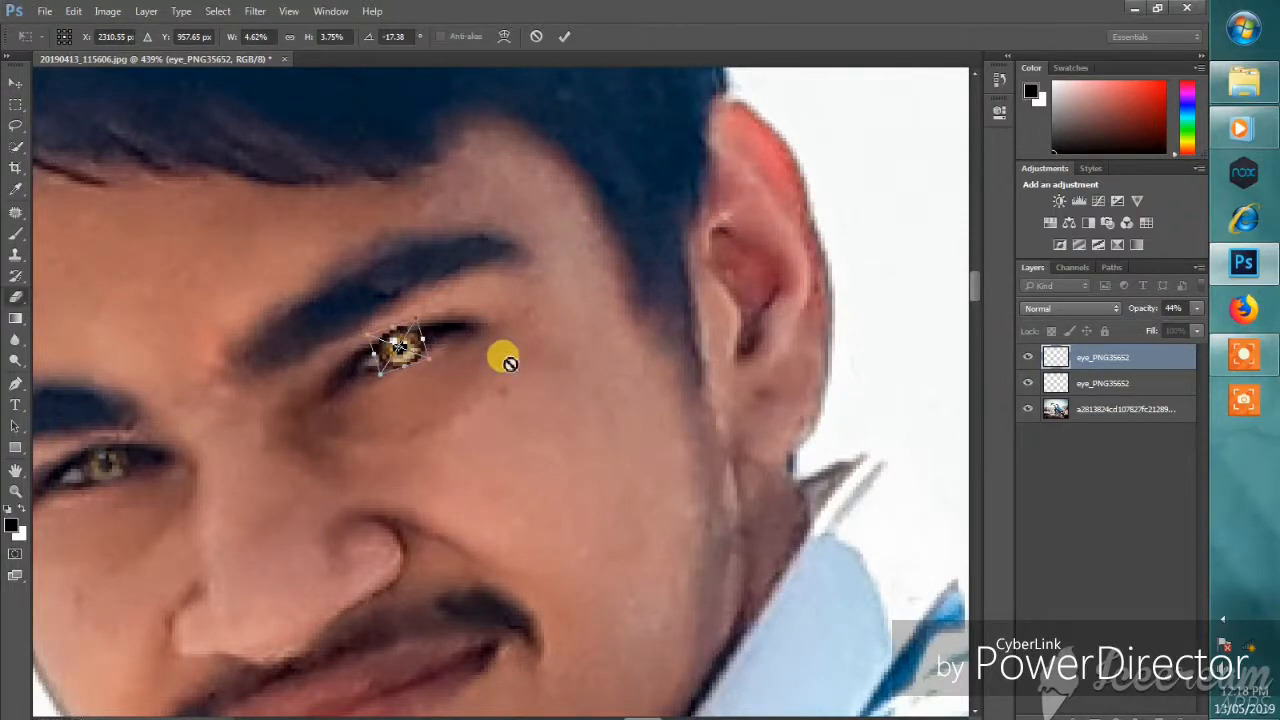
key("Return")
Set the second lens layer's opacity to 50%, rasterize it and erase its edges overlapping the eyelids.
left_click_drag(1194, 312, 1155, 338)
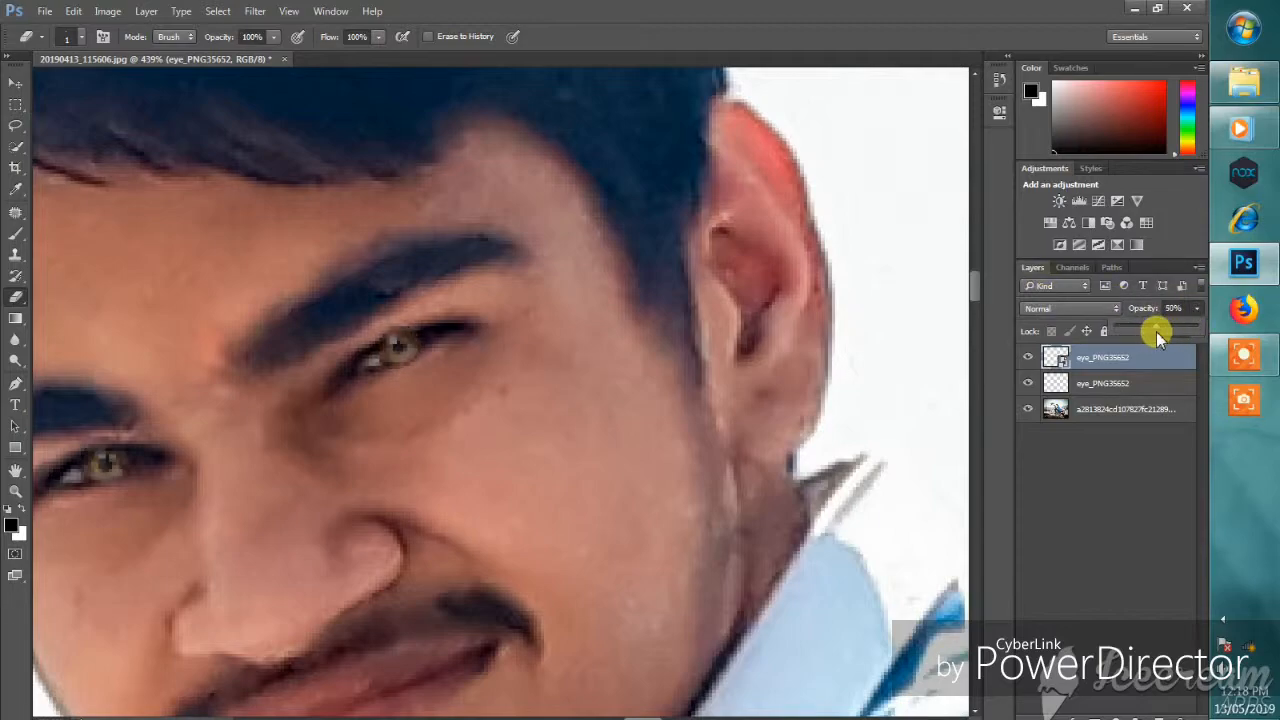
left_click(392, 338)
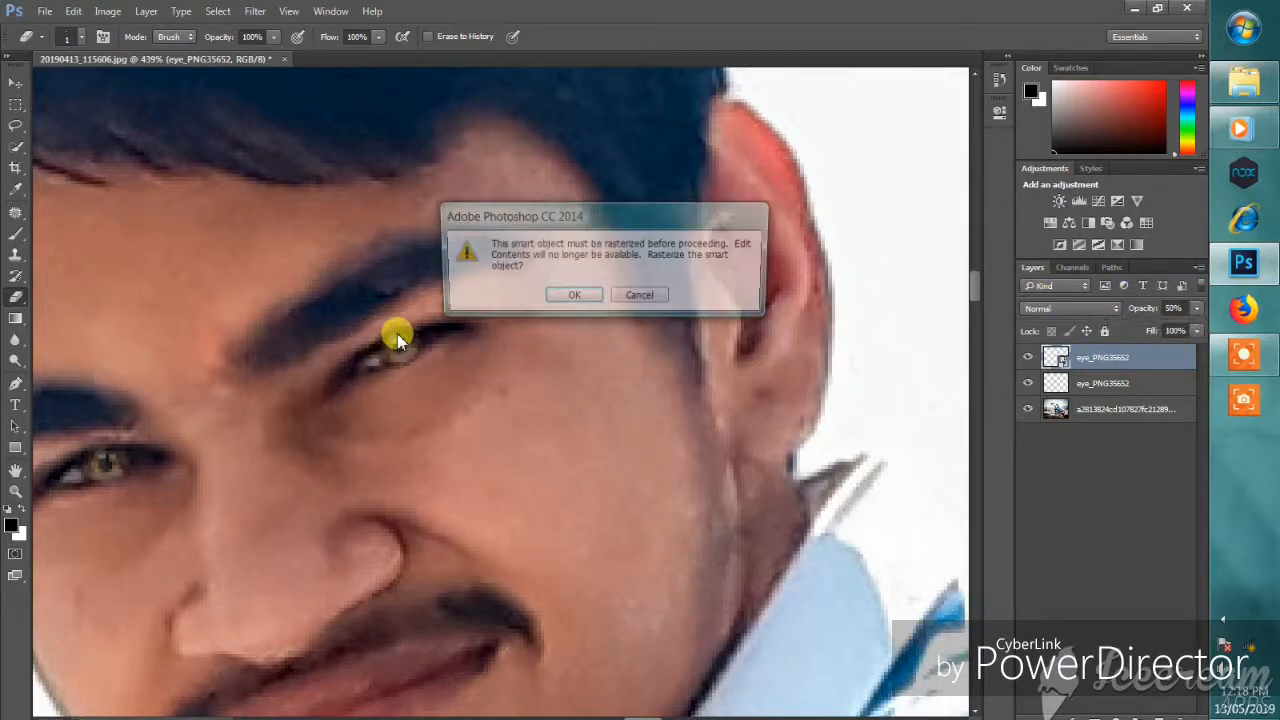
left_click(570, 298)
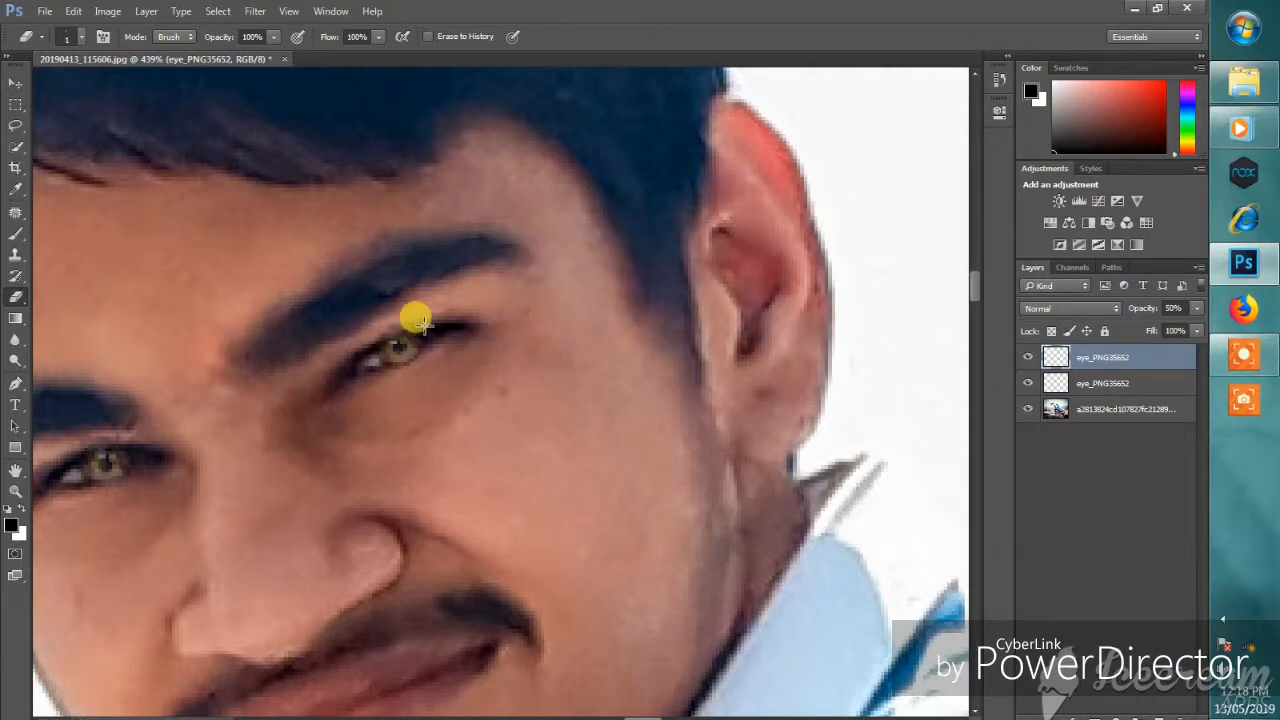
left_click_drag(433, 362, 400, 372)
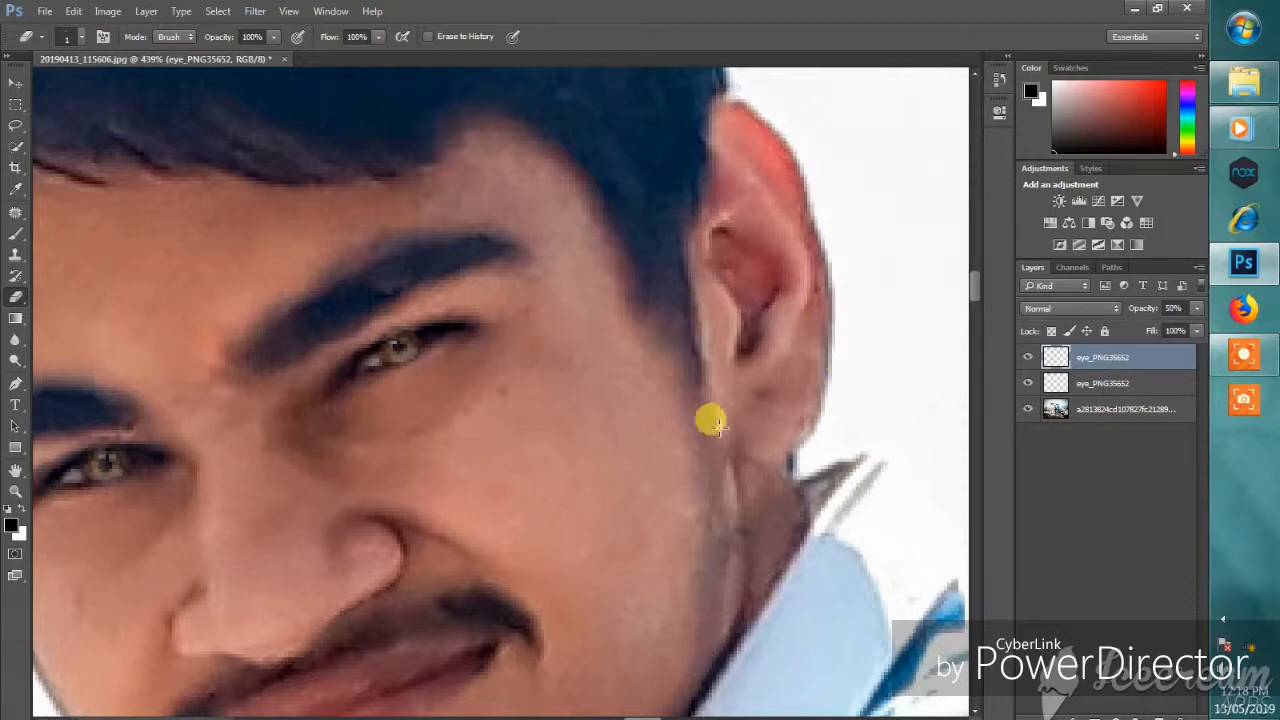
Merge both eye lens layers and the photo layer into one layer.
scroll(512, 316, "down", 10)
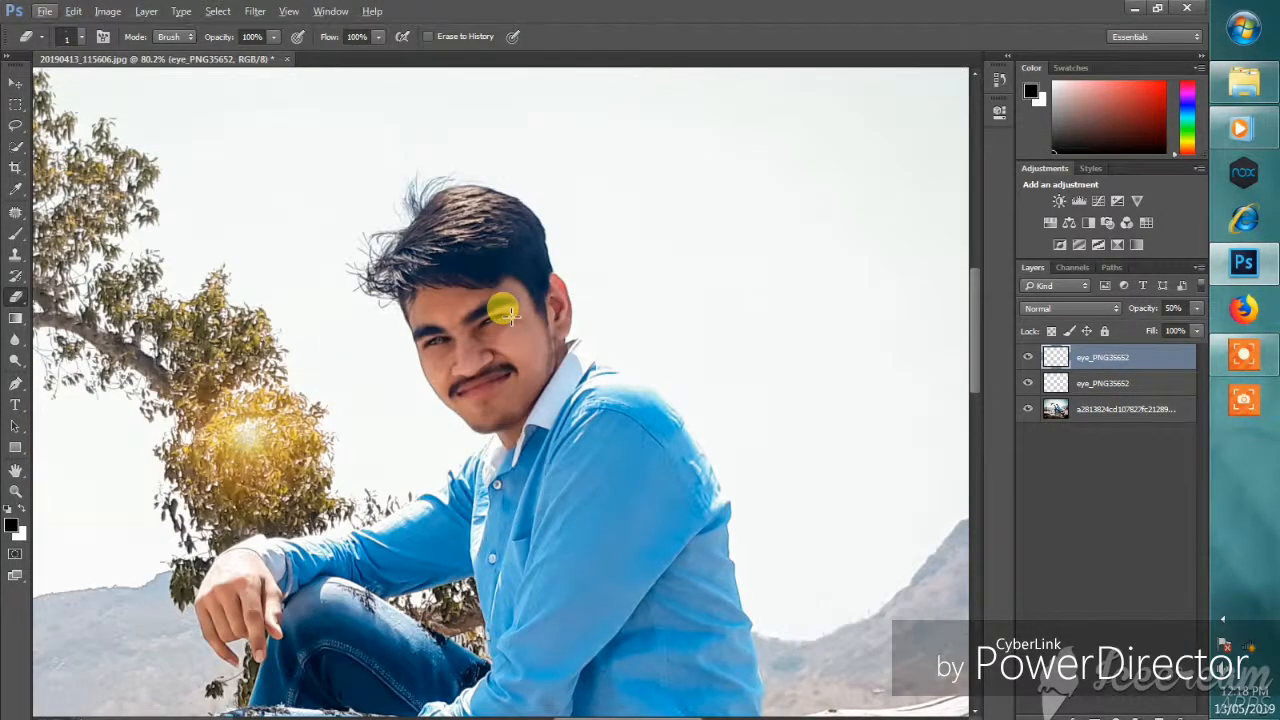
scroll(510, 315, "down", 5)
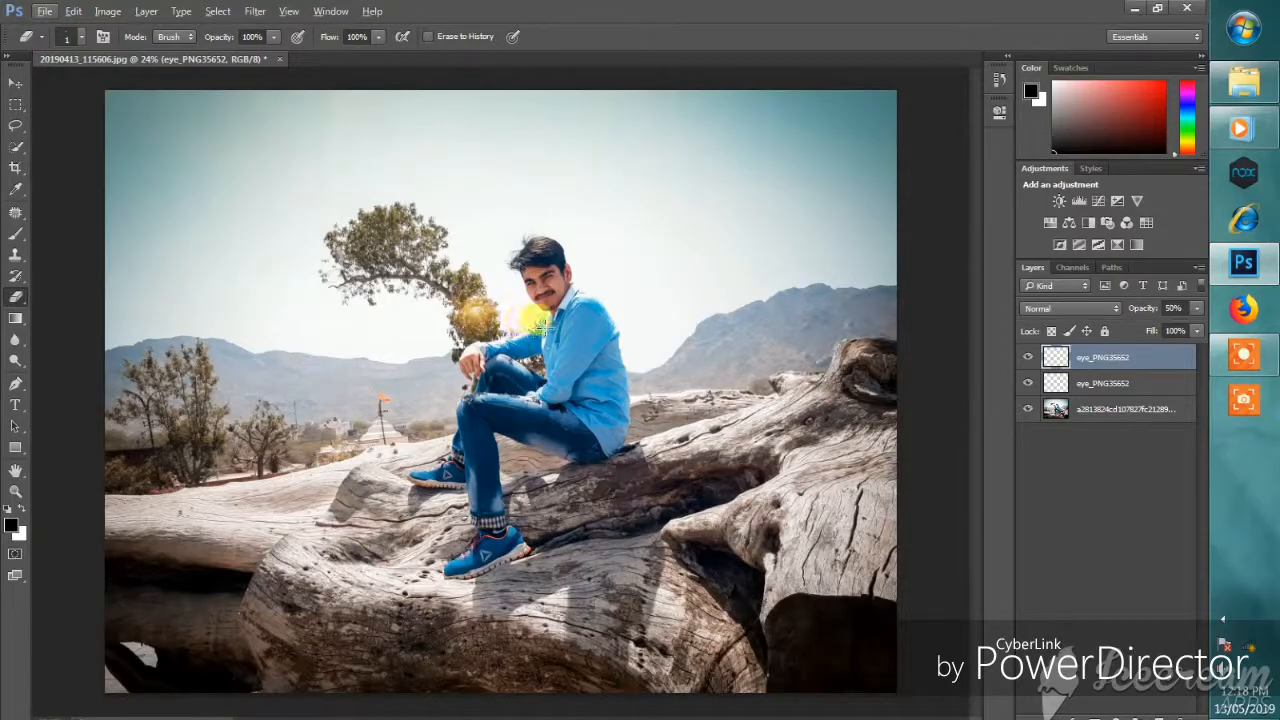
scroll(553, 280, "up", 1)
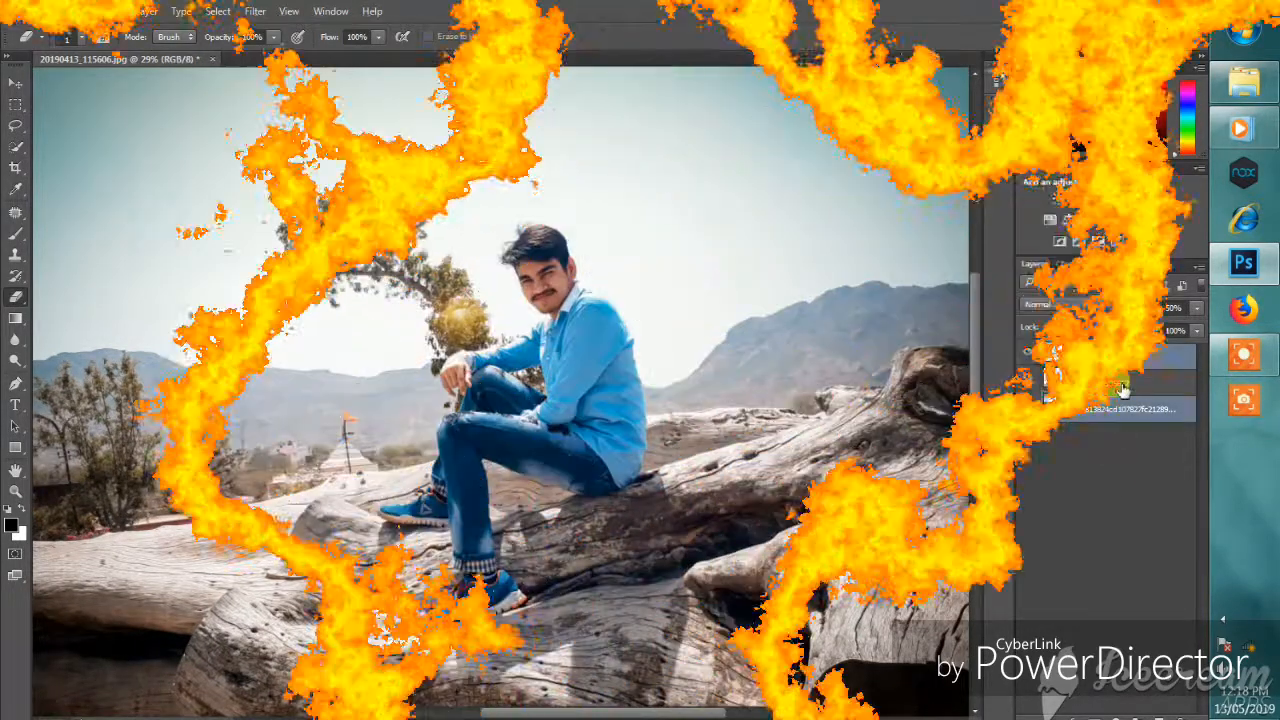
right_click(1100, 412)
left_click(982, 640)
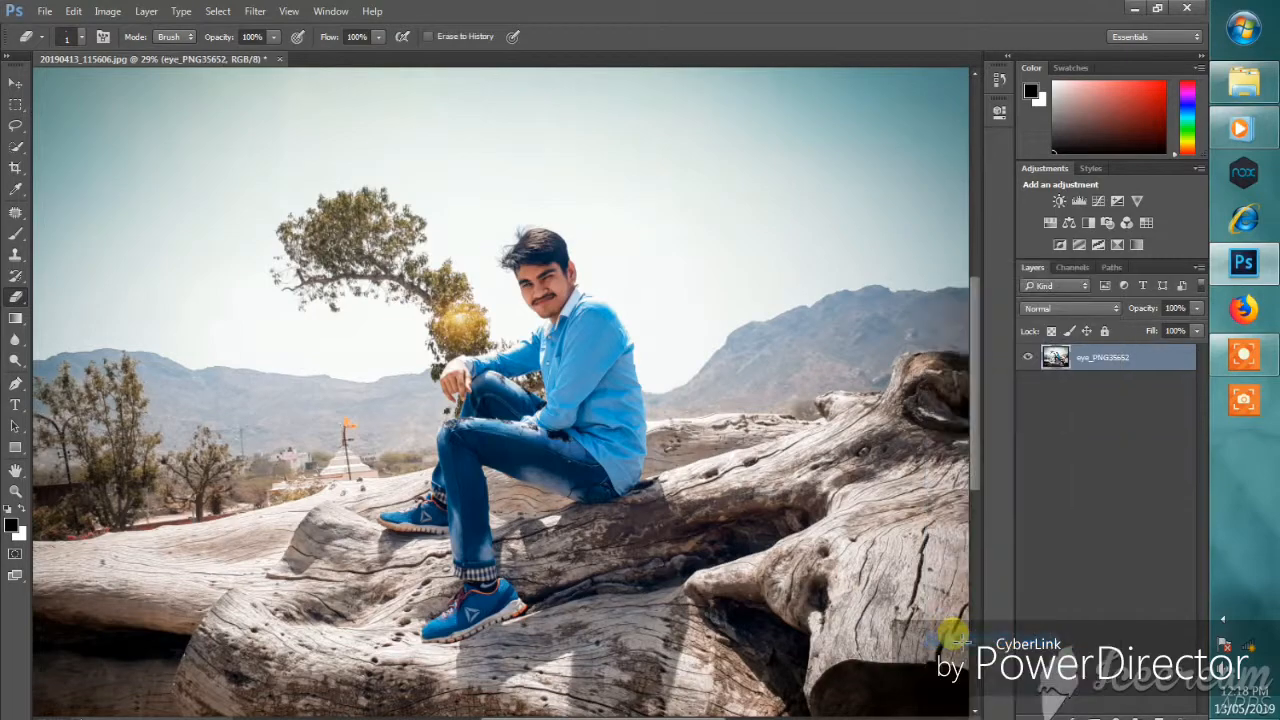
left_click(1133, 358)
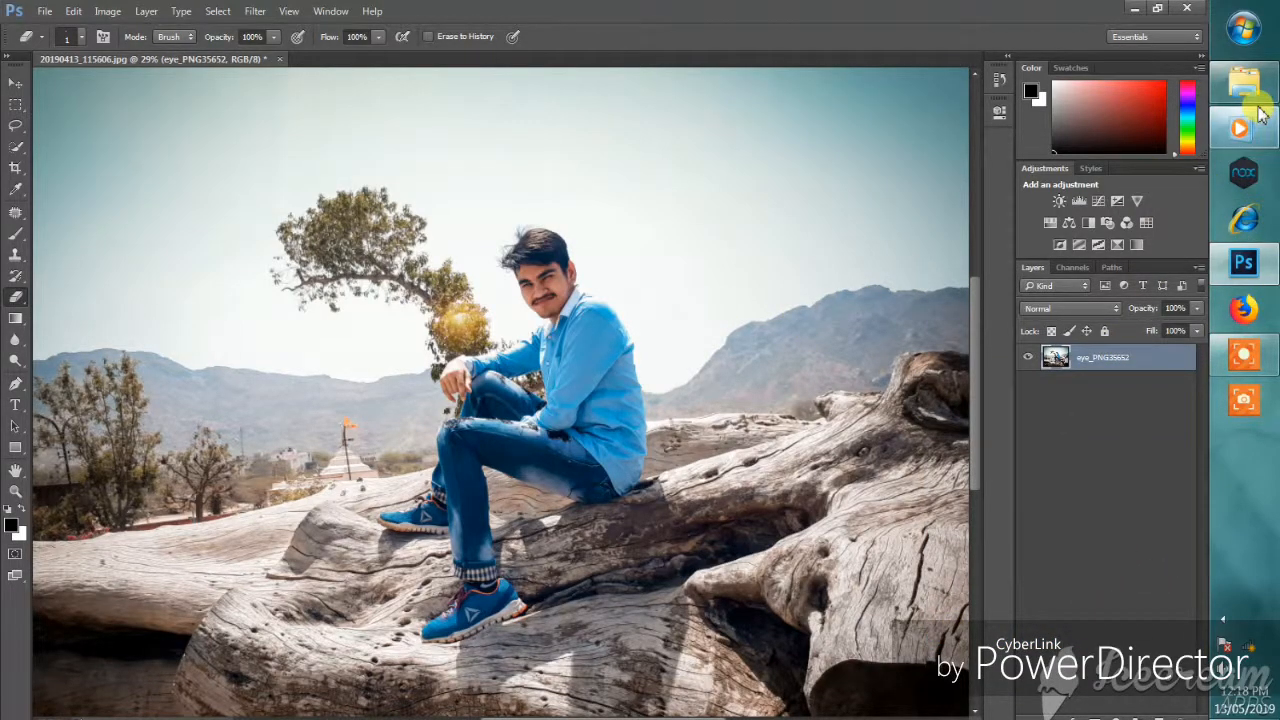
Place the StylO King logo image from the FOR EDITING folder in the photo's upper-right corner at 405.82% width and 263.67% height.
left_click(1250, 100)
left_click(800, 165)
left_click_drag(440, 178, 780, 220)
left_click_drag(513, 422, 862, 136)
Set the StylO King logo layer's blend mode to Screen and commit its placement.
left_click(1088, 308)
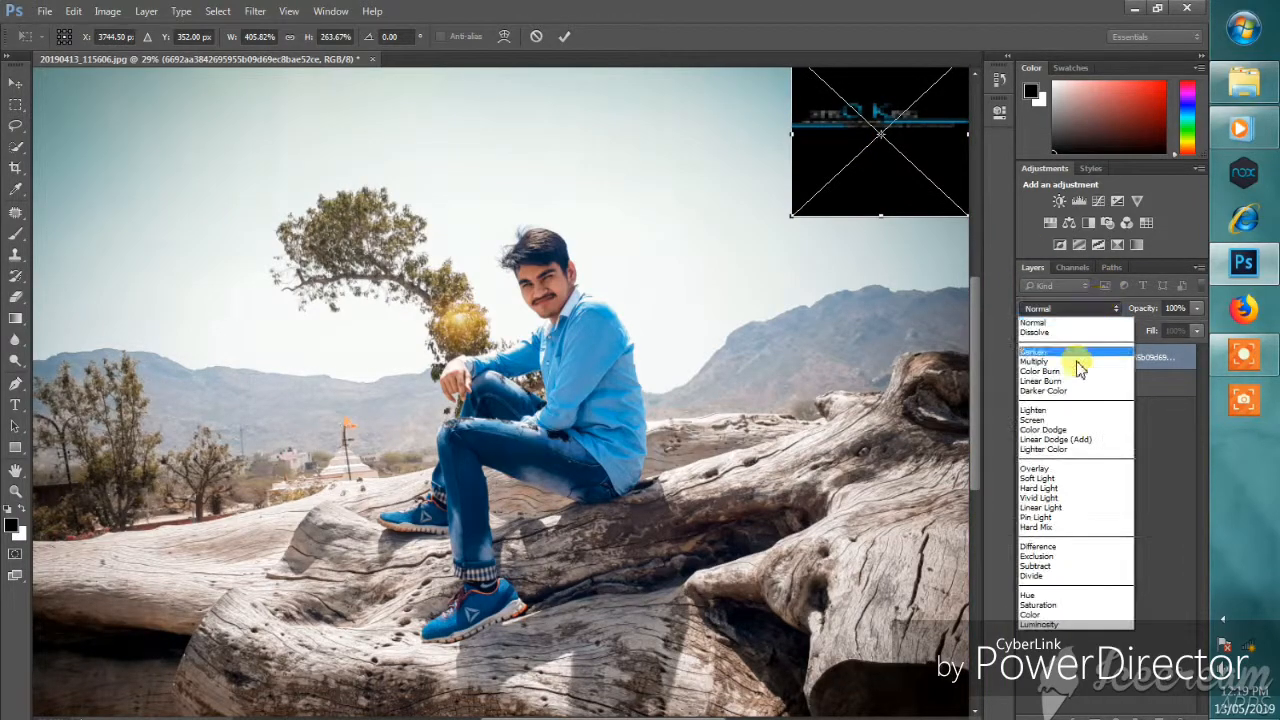
left_click(1045, 419)
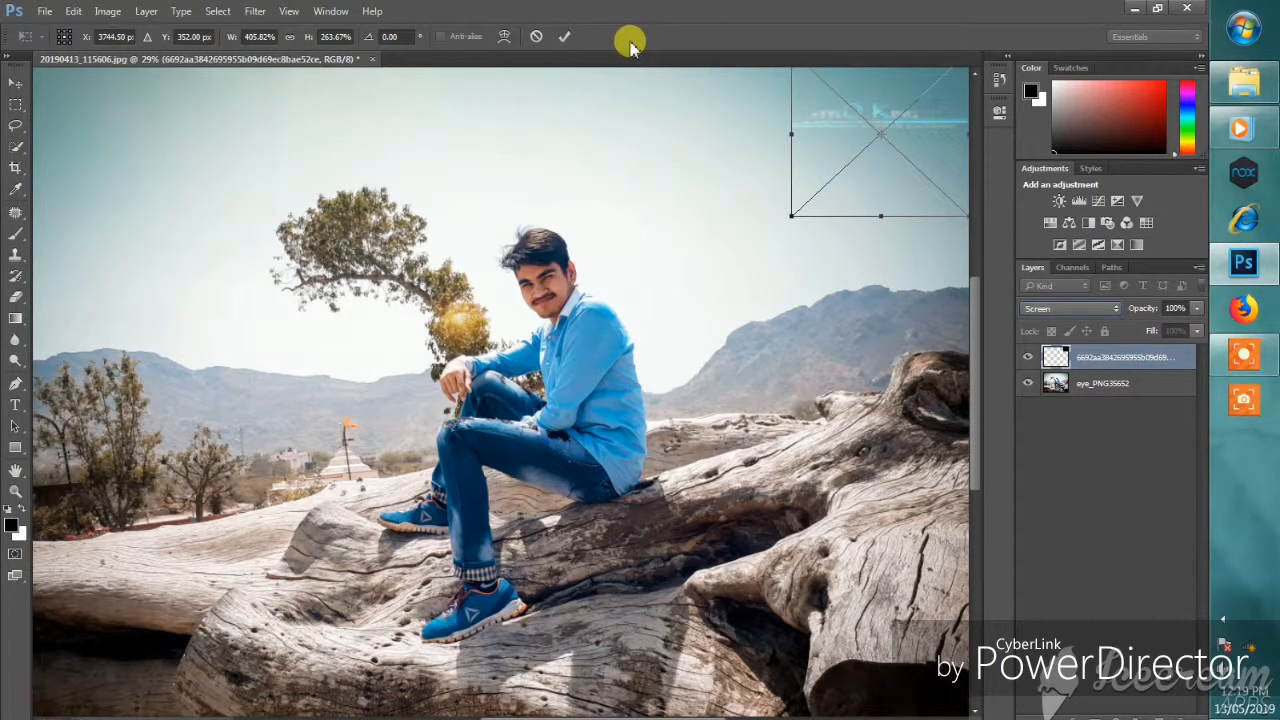
left_click(566, 40)
key("e")
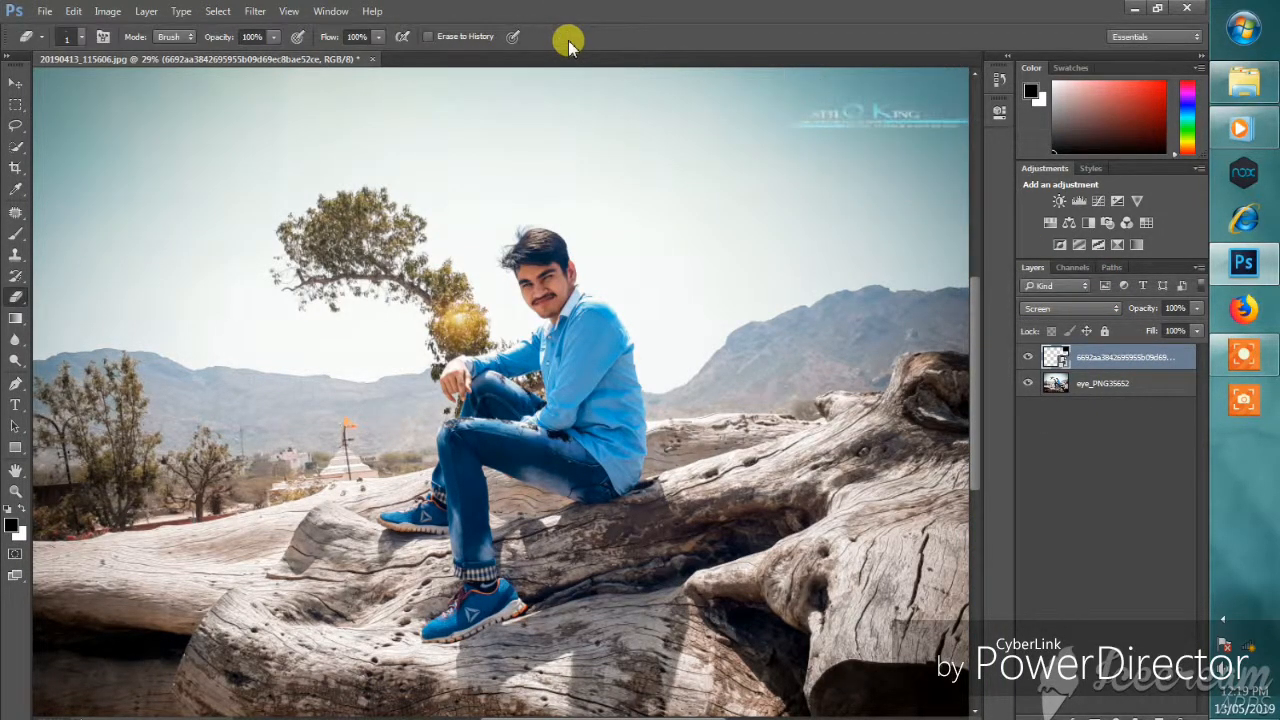
left_click(1143, 10)
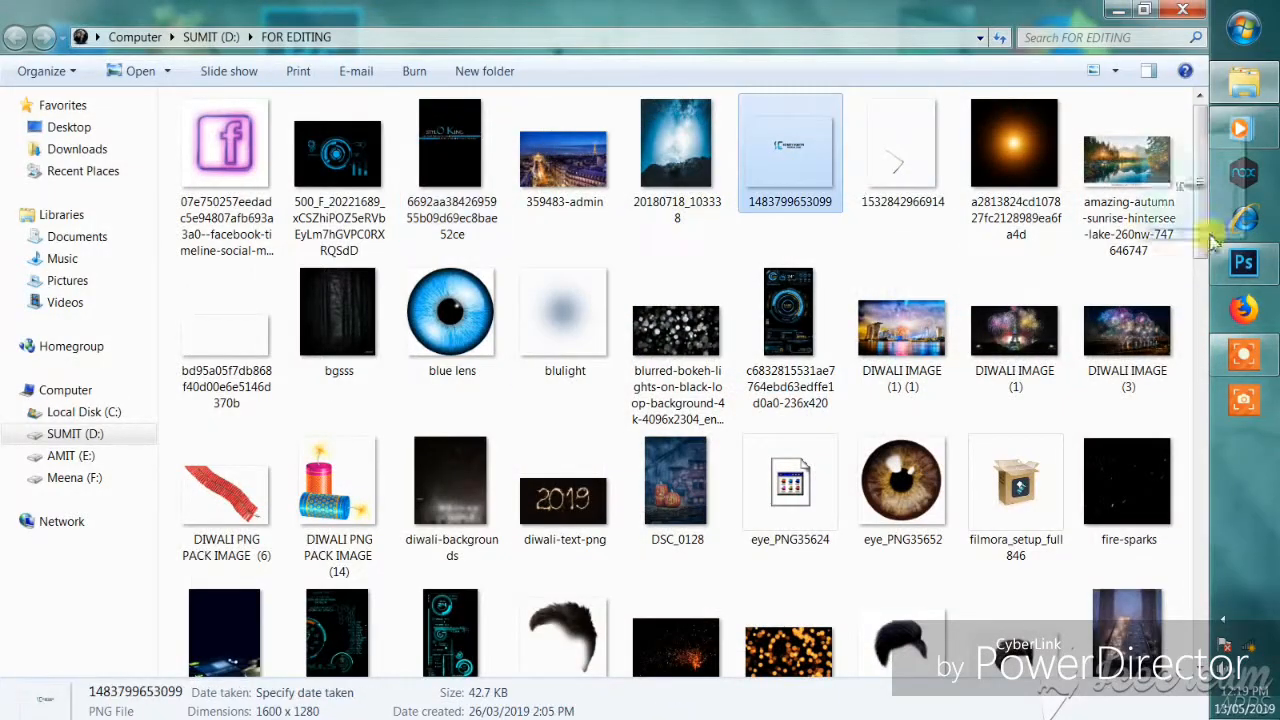
left_click(1244, 262)
left_click_drag(478, 429, 171, 617)
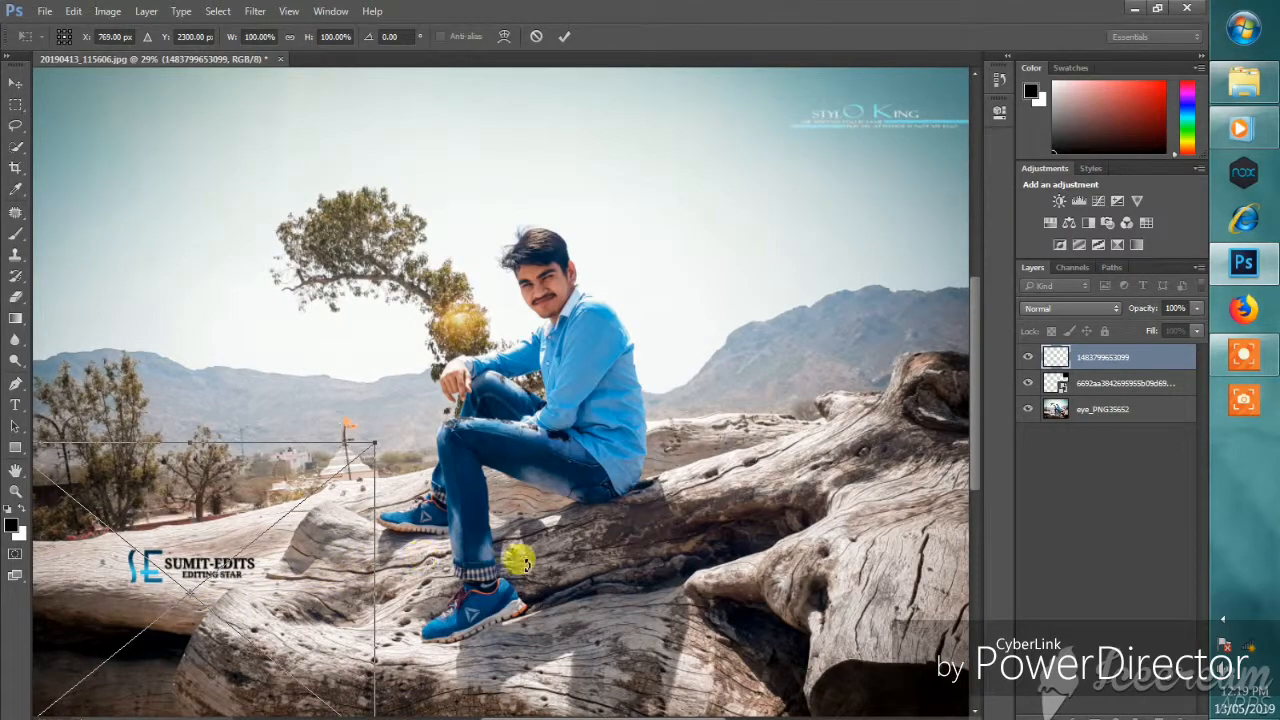
left_click(566, 36)
key("e")
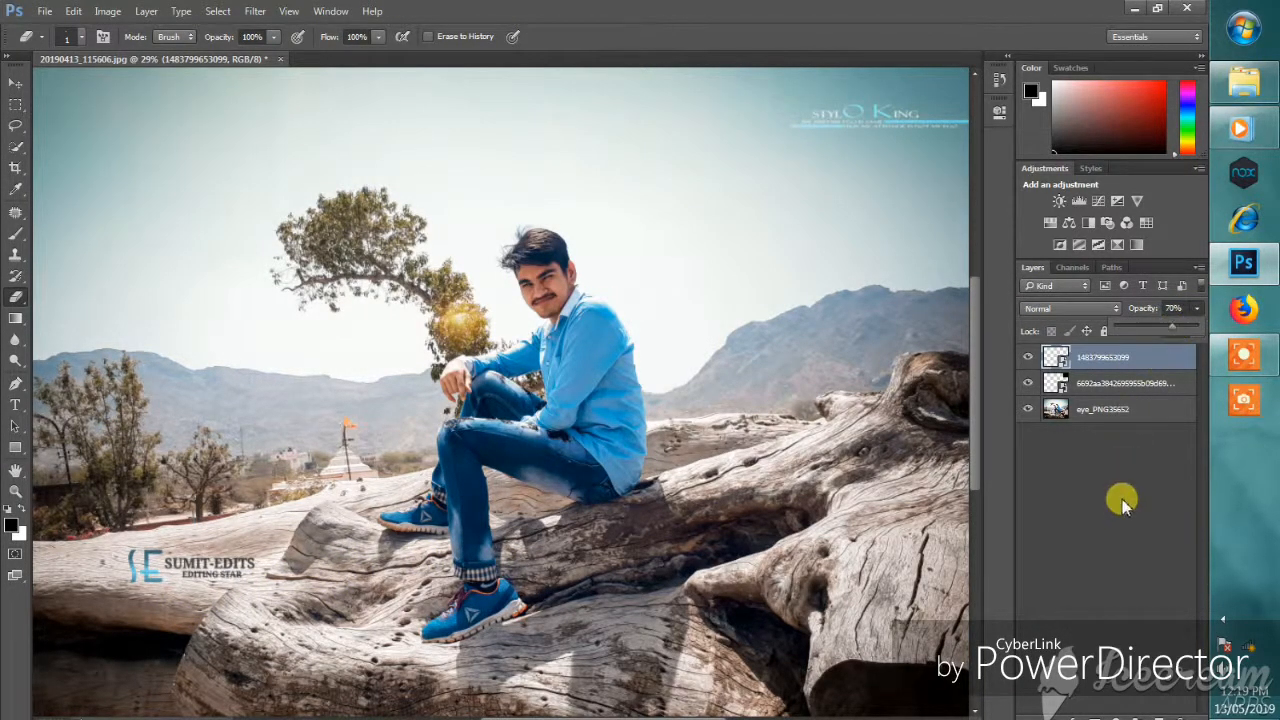
Merge the two logo layers and the photo layer into one layer.
left_click(1095, 410, "shift")
right_click(1114, 358)
left_click(955, 638)
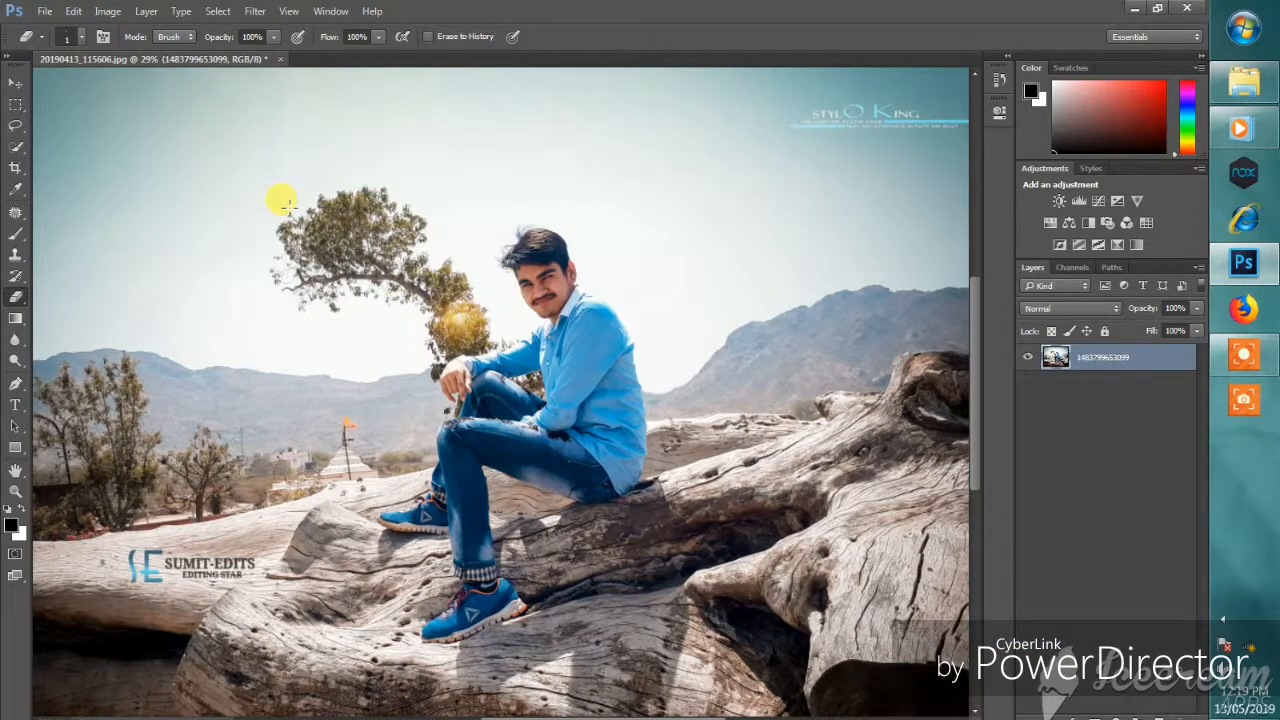
Start saving a copy of the photo in the photoshoot folder on drive D with JPEG as the file type.
left_click(46, 11)
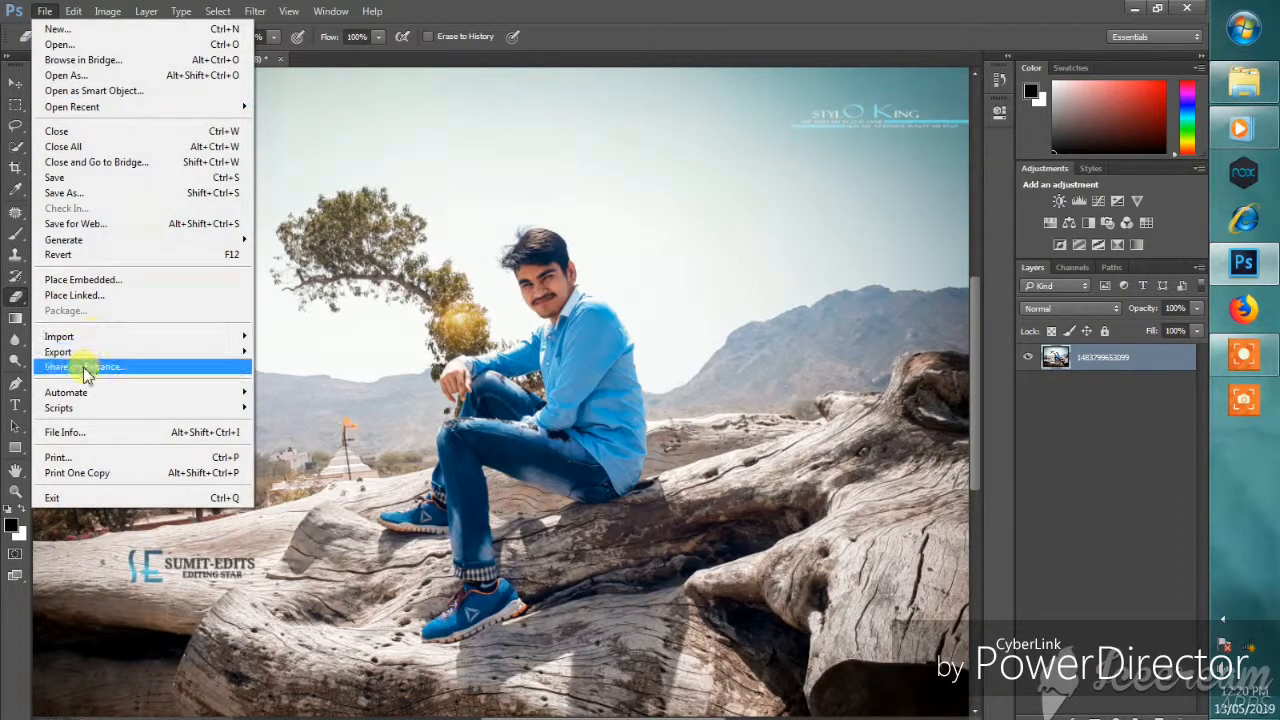
left_click(75, 195)
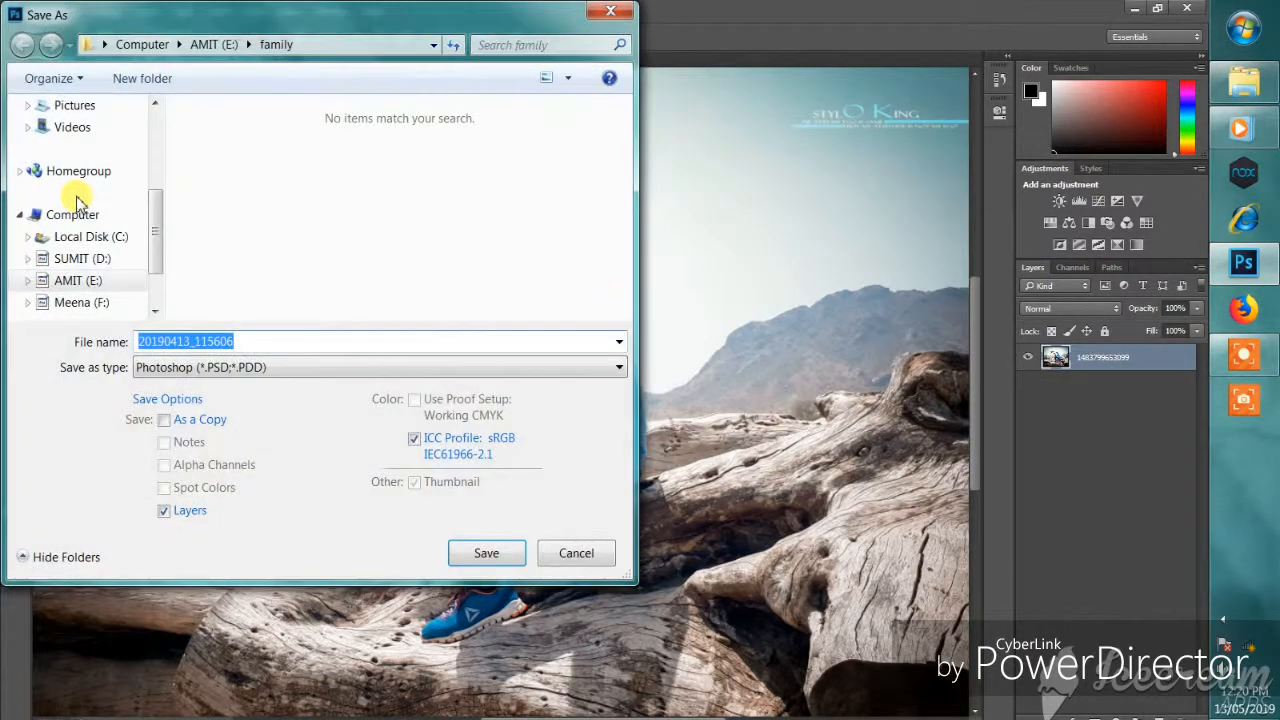
left_click(82, 258)
double_click(237, 226)
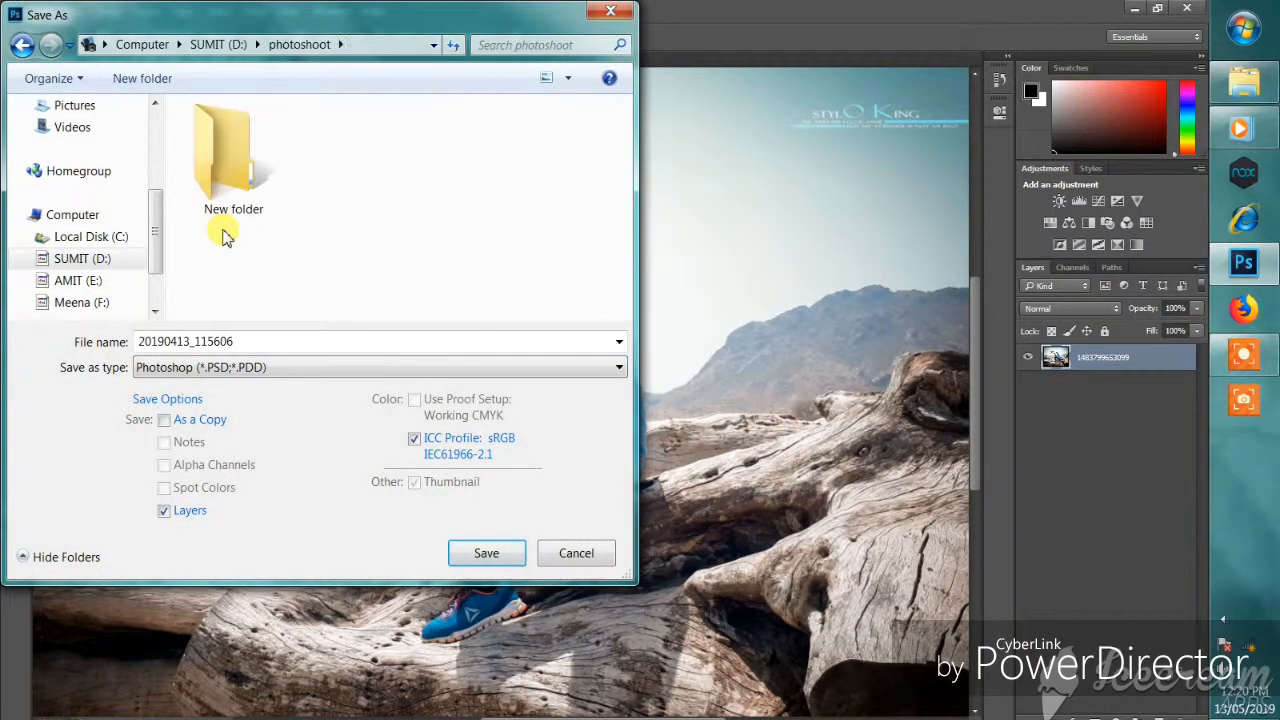
left_click(270, 367)
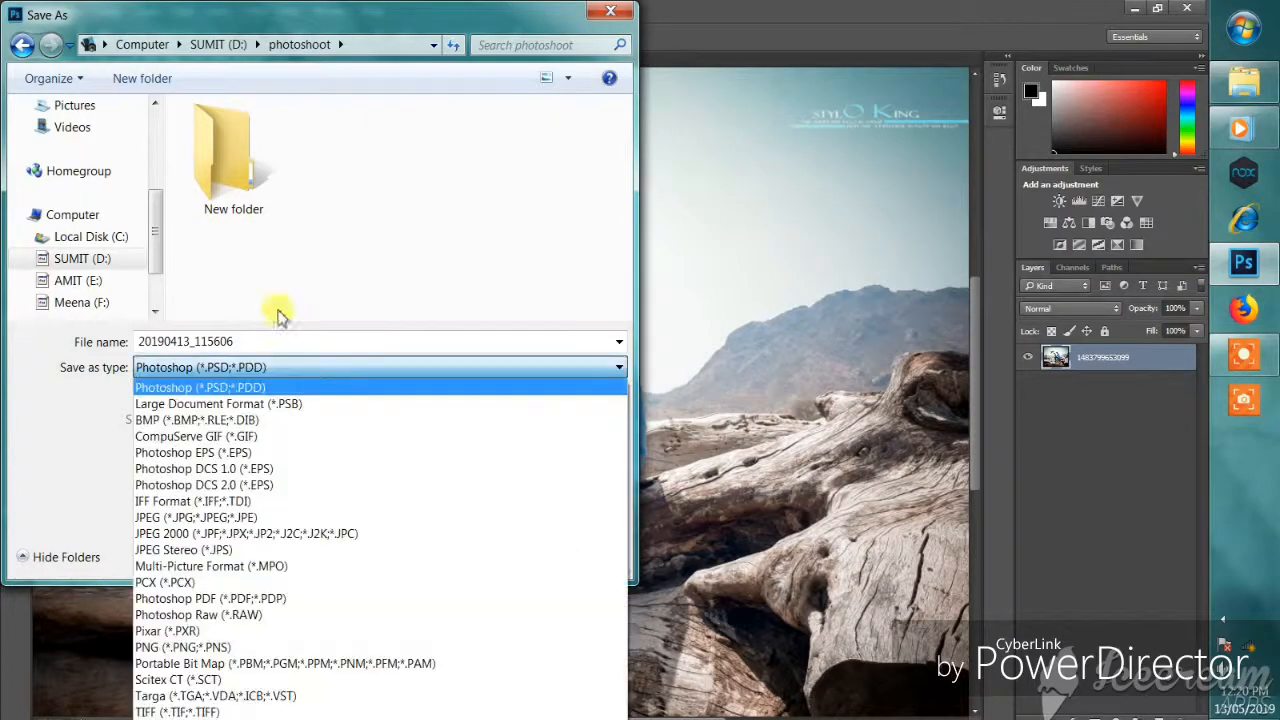
left_click(252, 518)
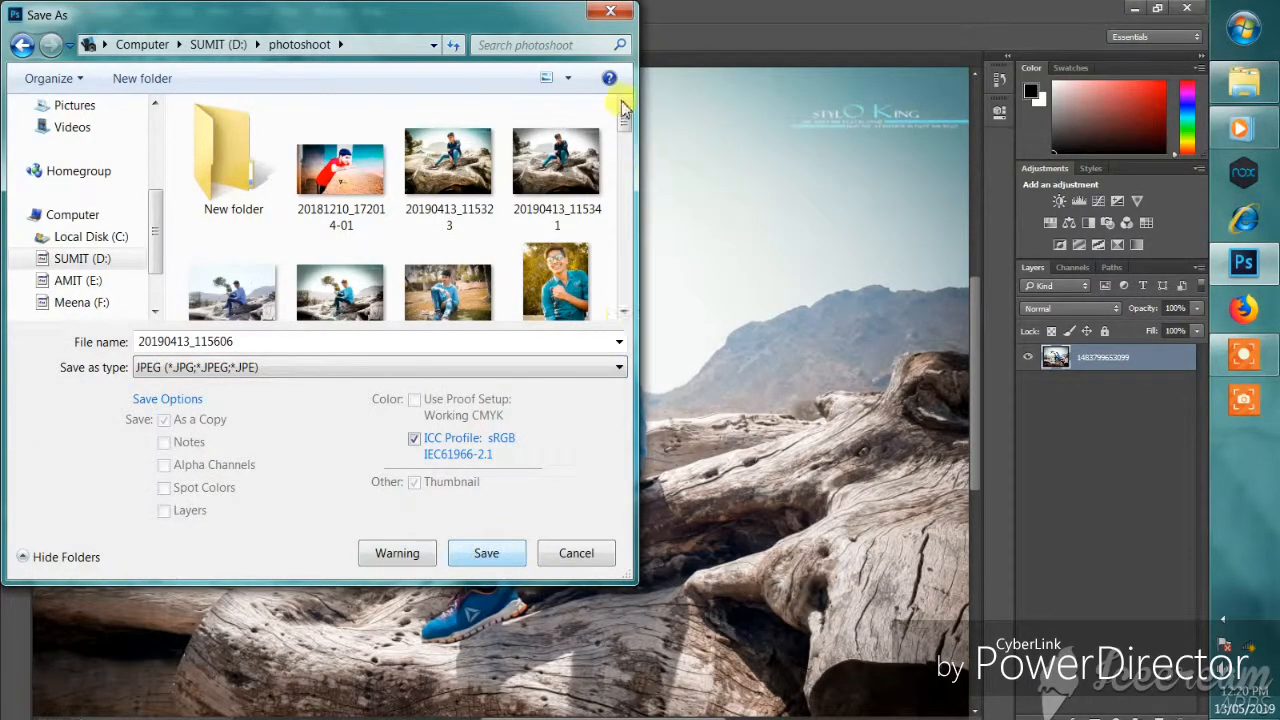
Decline replacing the existing file and save the JPEG copy with file name 000 at Maximum quality 12, Baseline ("Standard").
left_click_drag(624, 112, 623, 177)
left_click(500, 548)
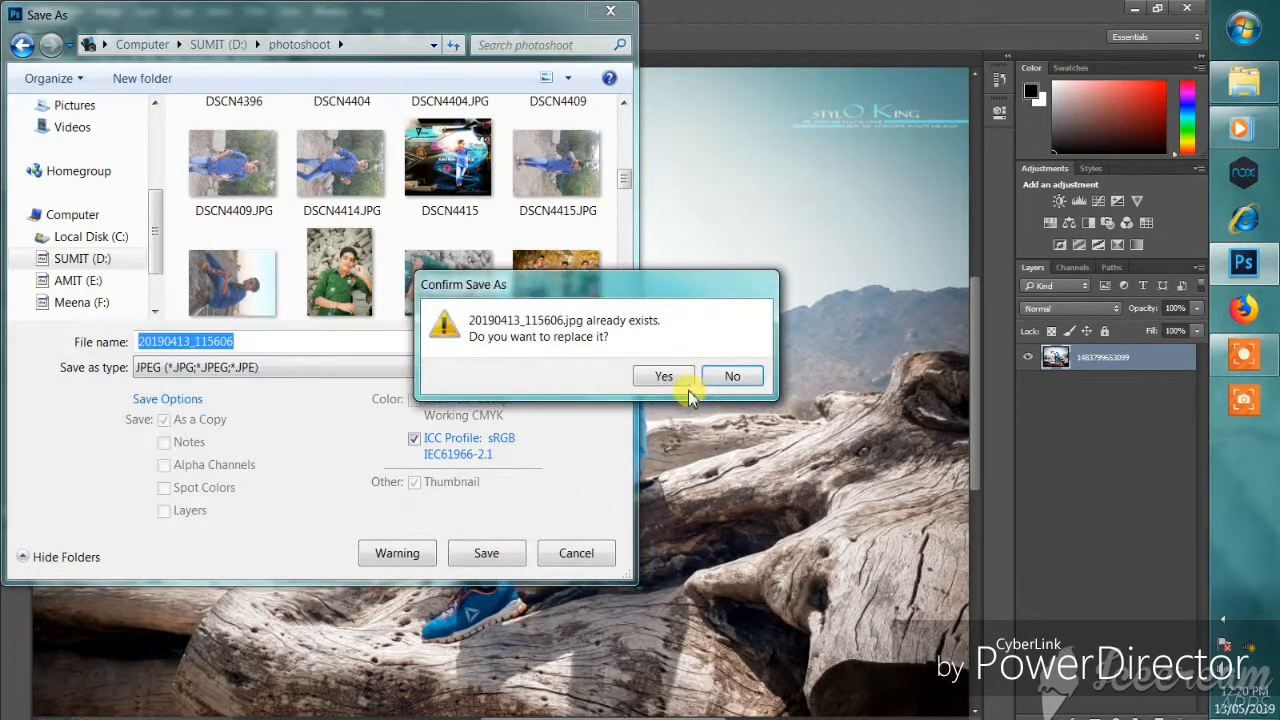
left_click(729, 377)
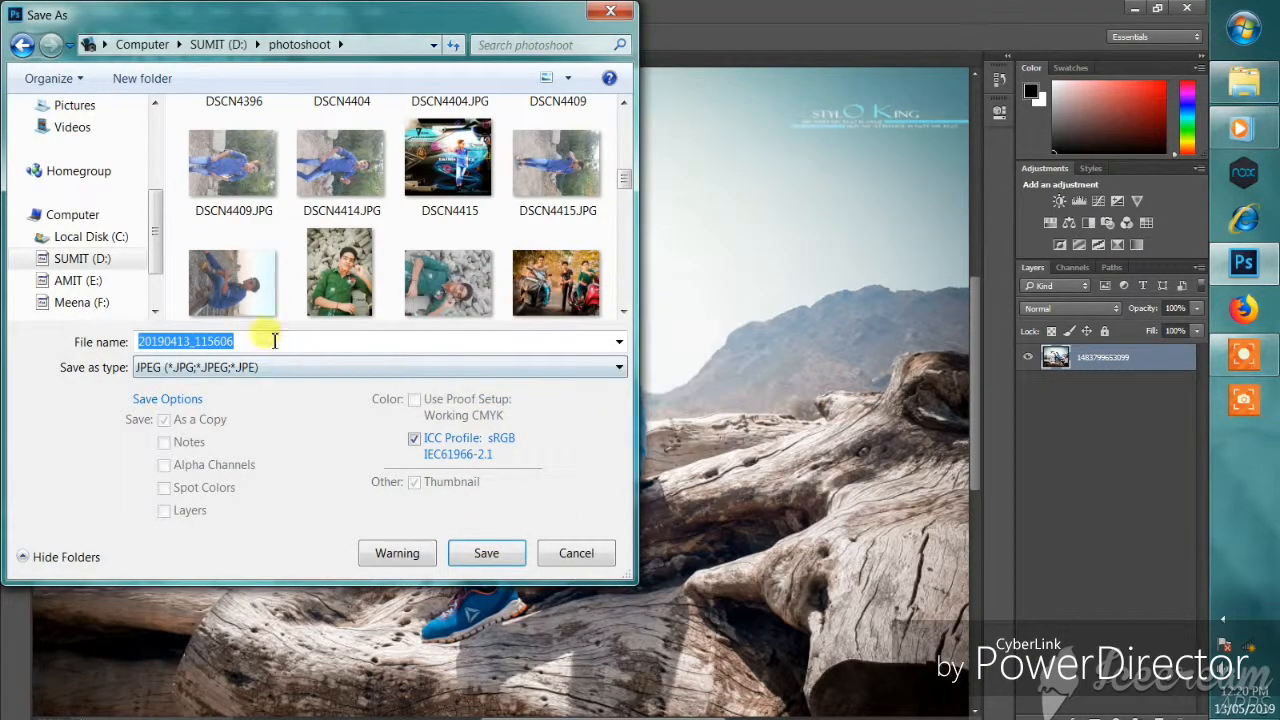
type("000")
left_click(487, 560)
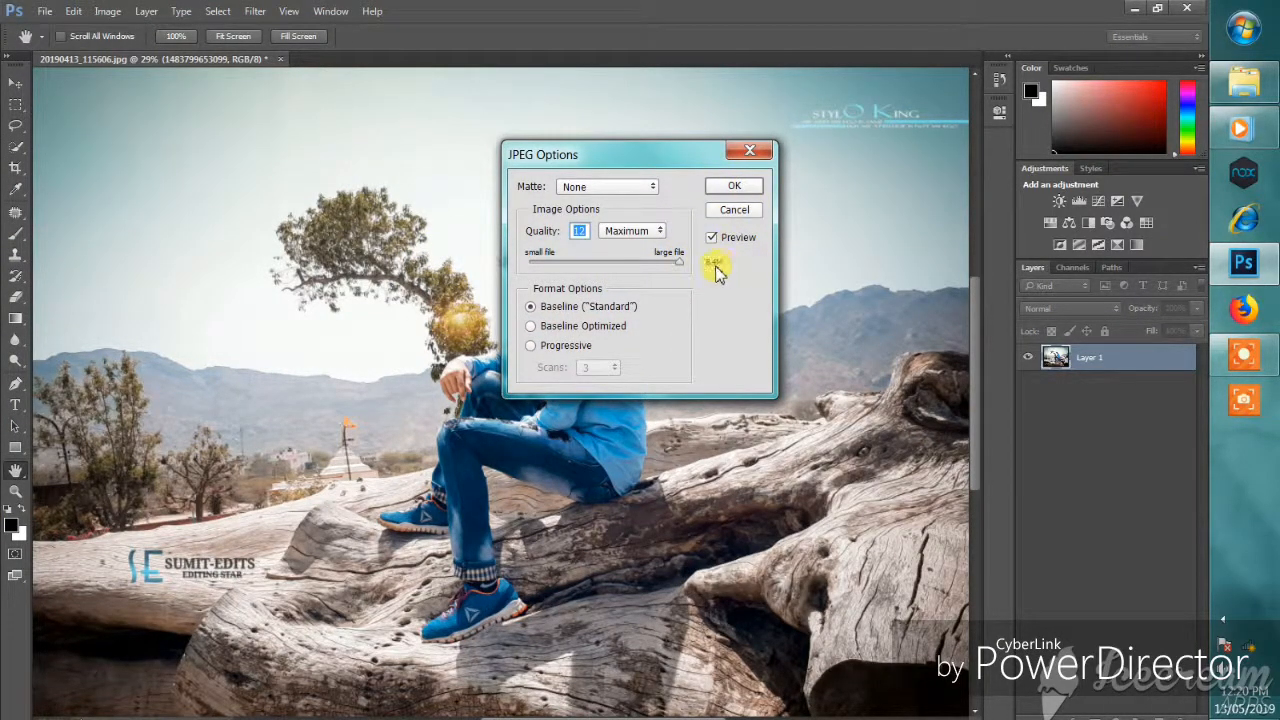
left_click(735, 188)
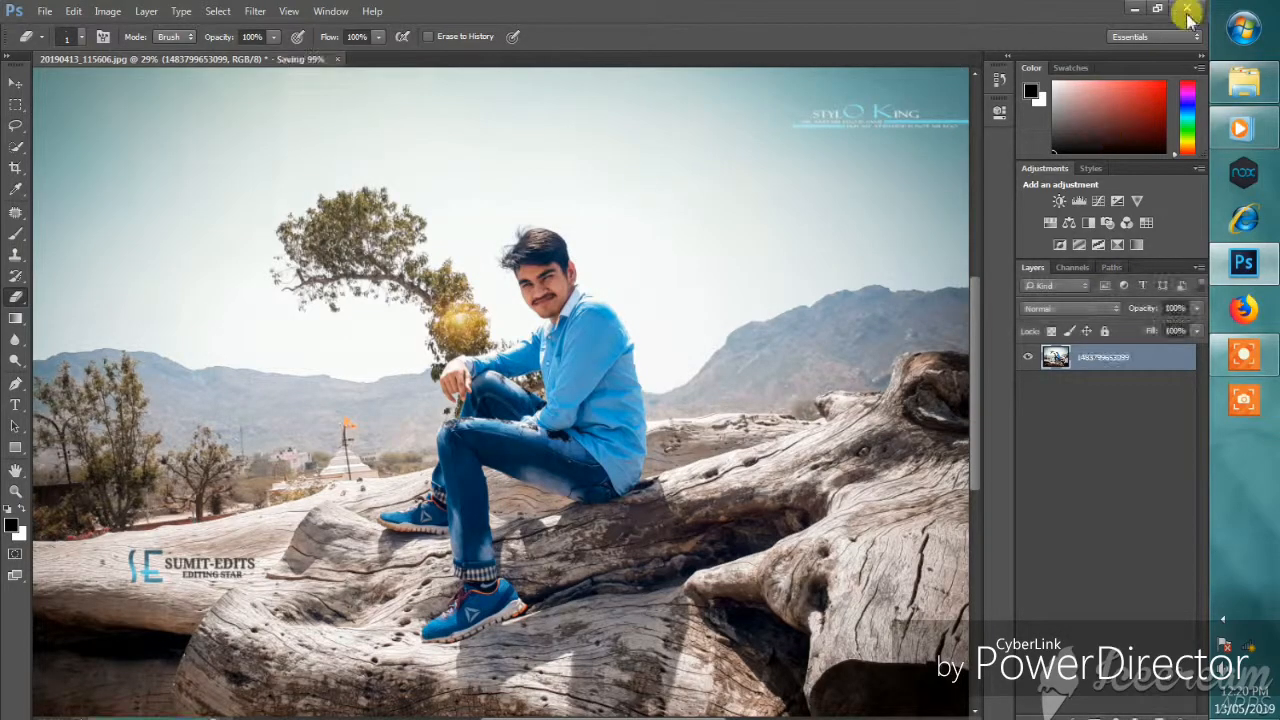